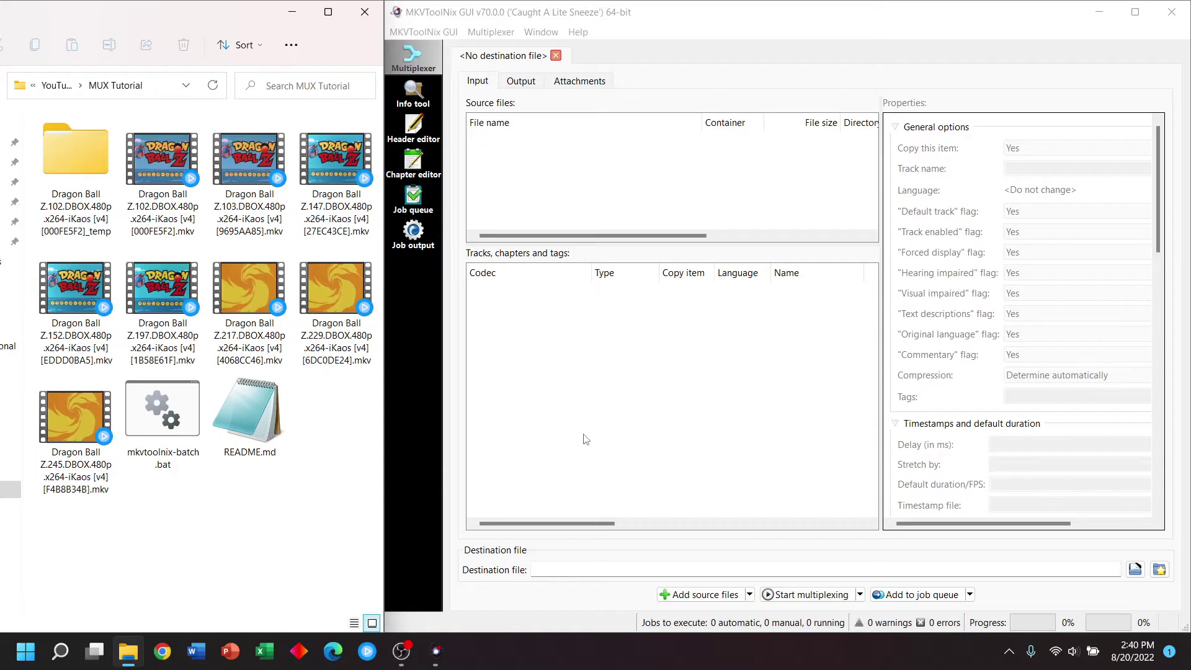
Add the Dragon Ball Z.102 MKV as a source file in the multiplexer
{"action": "left_click", "coordinate": [577, 172]}
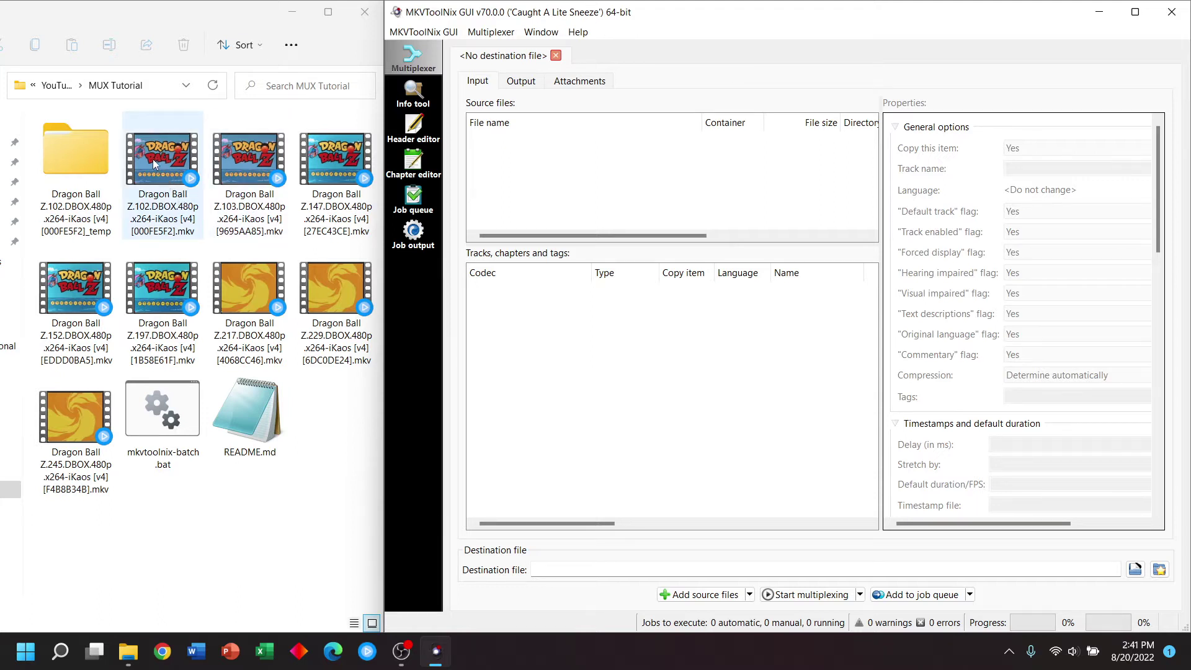
{"action": "left_click_drag", "start_coordinate": [157, 164], "coordinate": [566, 178]}
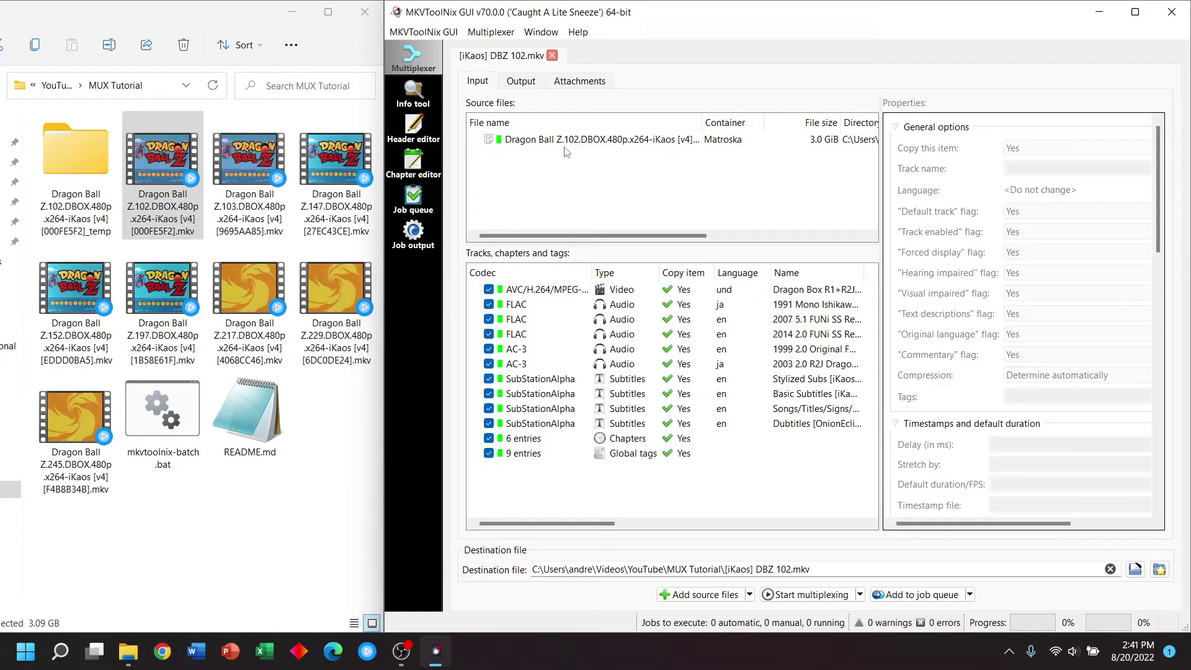
{"action": "left_click", "coordinate": [566, 144]}
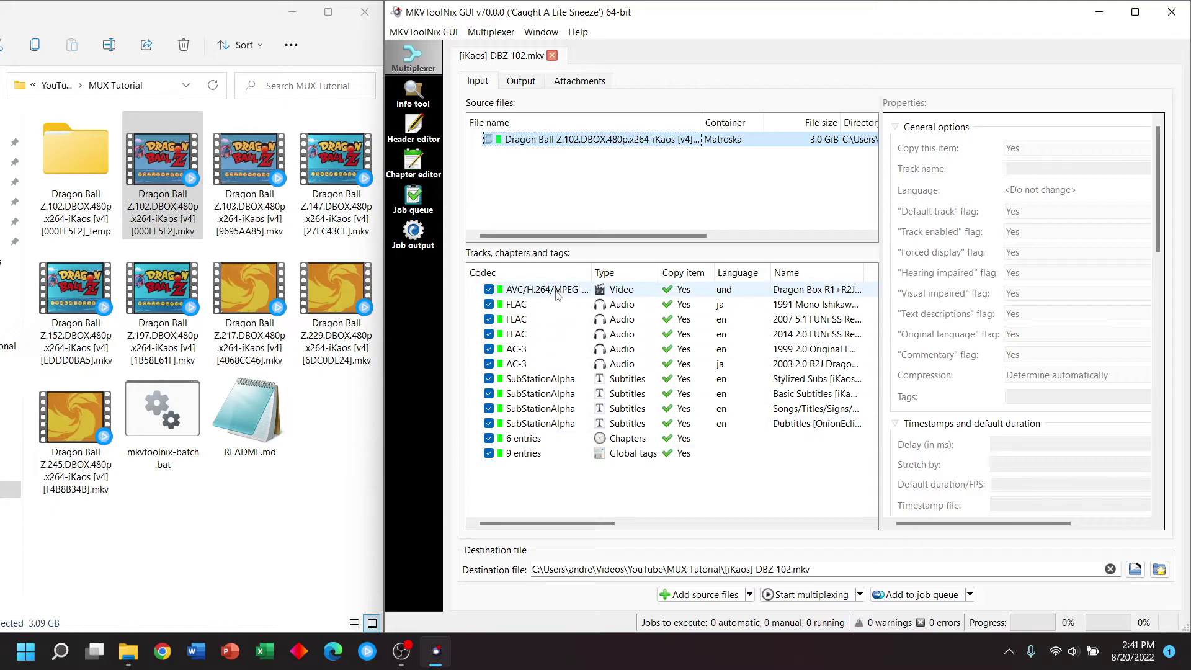
Inspect the video track and the three FLAC and two AC-3 audio tracks' properties
{"action": "left_click", "coordinate": [593, 291]}
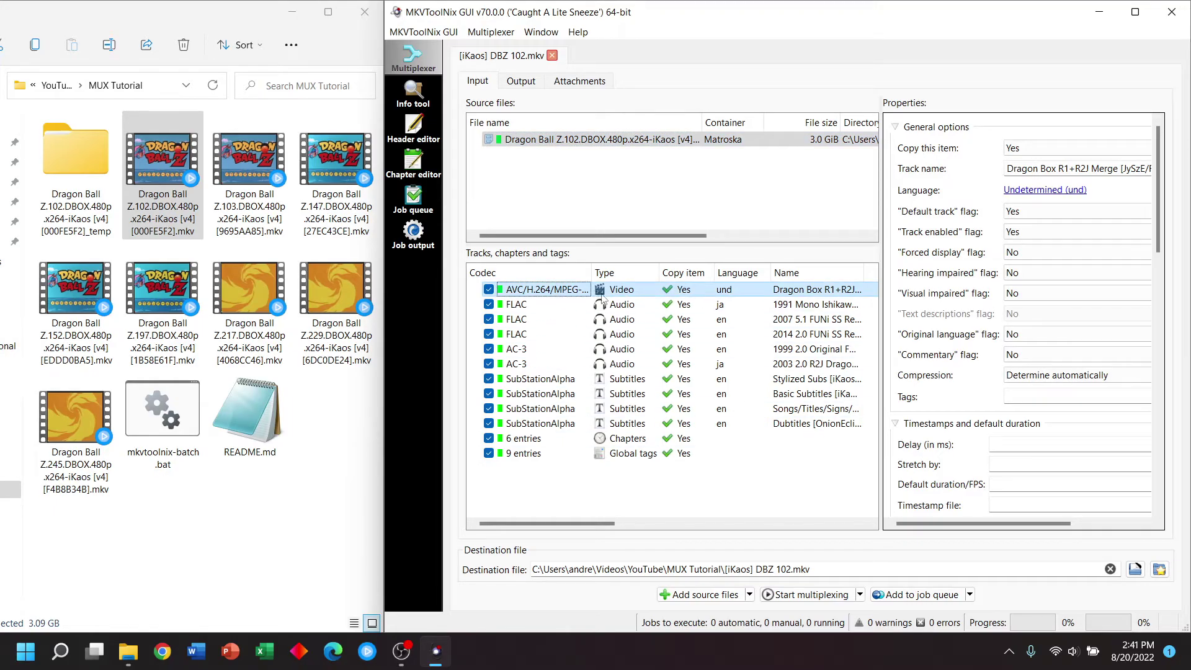
{"action": "left_click", "coordinate": [548, 307]}
{"action": "left_click", "coordinate": [548, 319]}
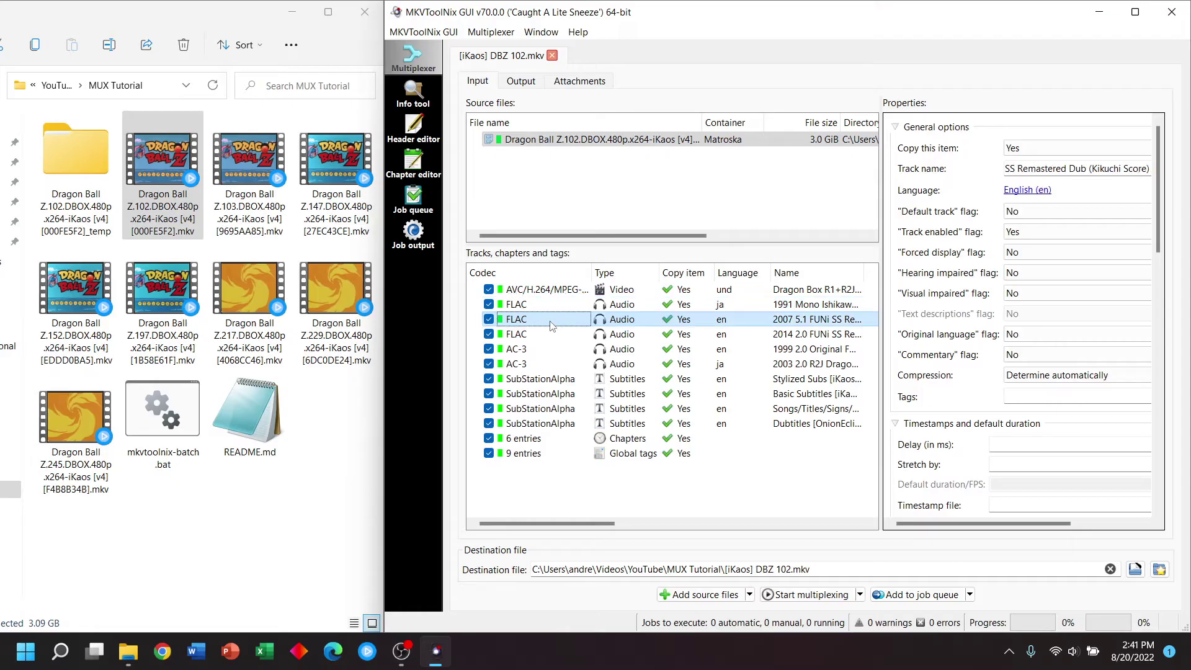
{"action": "left_click", "coordinate": [549, 334]}
{"action": "left_click", "coordinate": [552, 348]}
{"action": "left_click", "coordinate": [553, 365]}
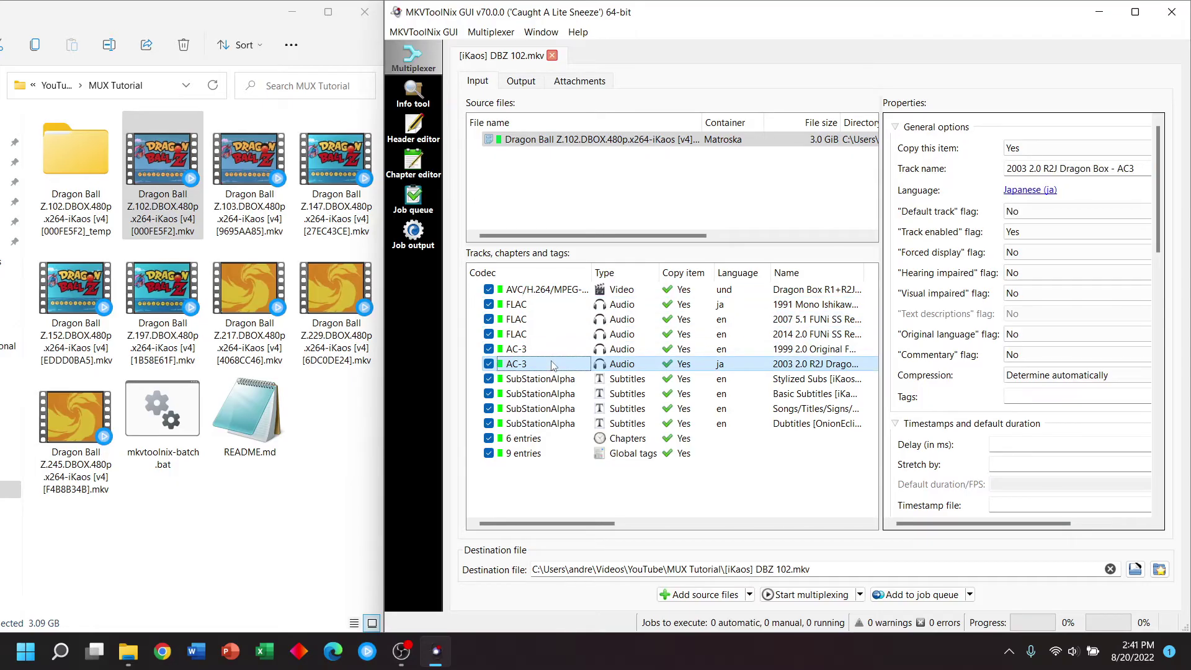
Inspect the Stylized, Basic, Songs/Titles/Signs and Dubtitles subtitle tracks, chapters and global tags
{"action": "left_click", "coordinate": [554, 379]}
{"action": "left_click", "coordinate": [556, 395]}
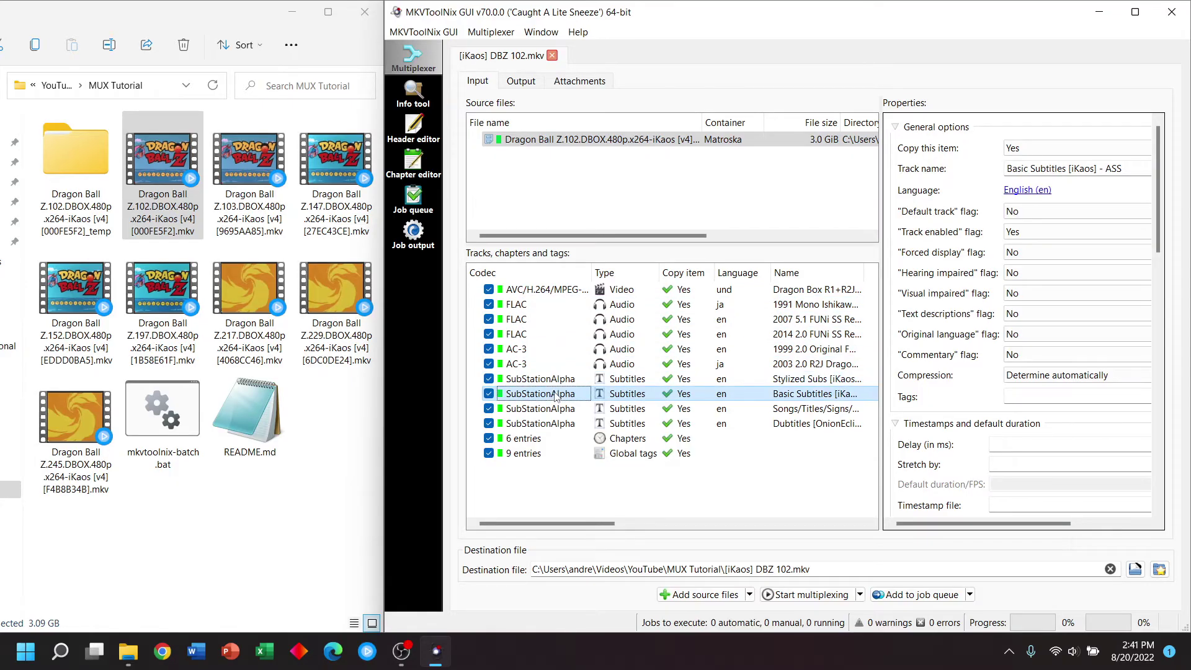
{"action": "left_click", "coordinate": [557, 409]}
{"action": "left_click", "coordinate": [556, 422]}
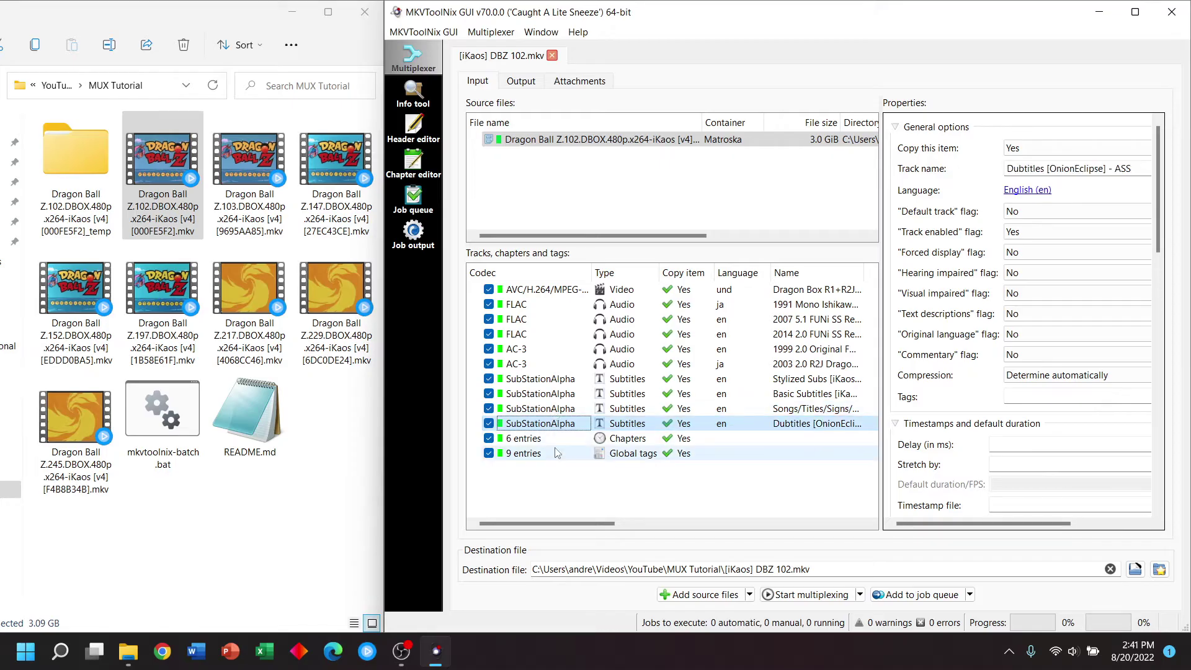
{"action": "left_click", "coordinate": [557, 439]}
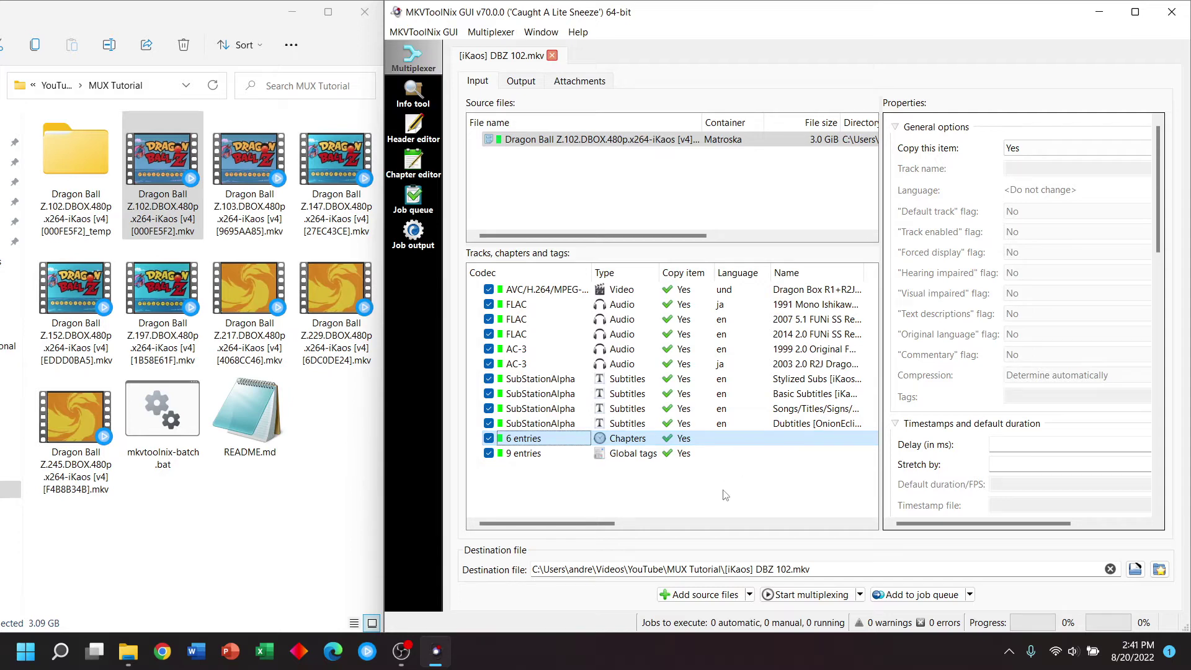
{"action": "left_click", "coordinate": [641, 453]}
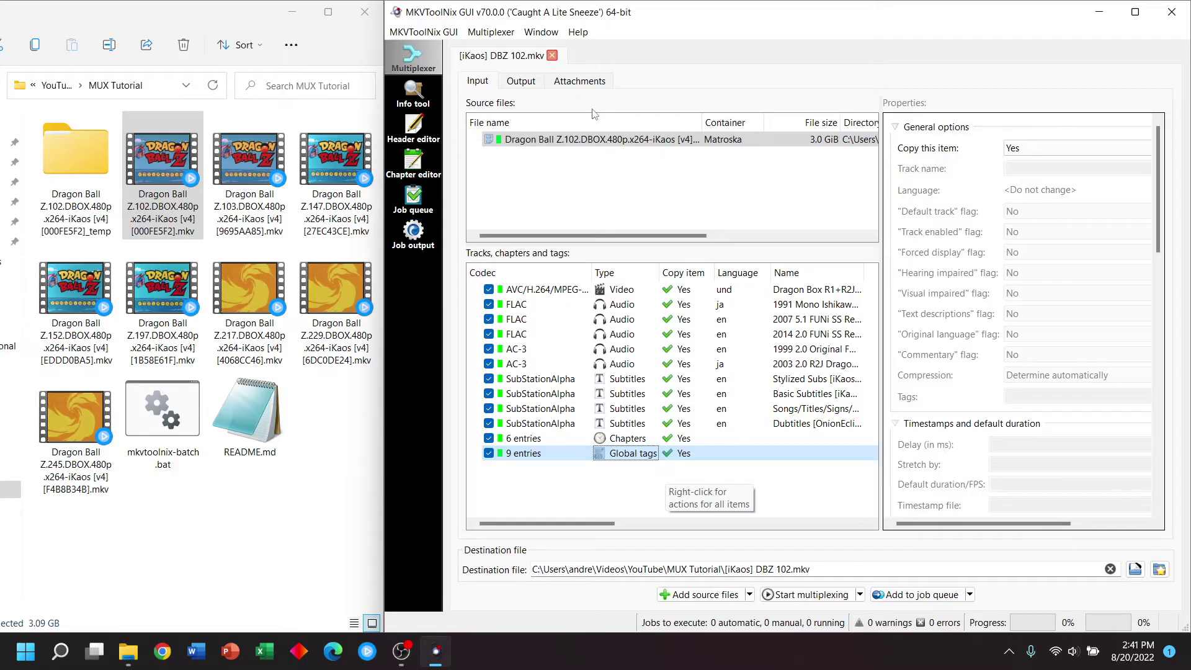
{"action": "left_click", "coordinate": [587, 82]}
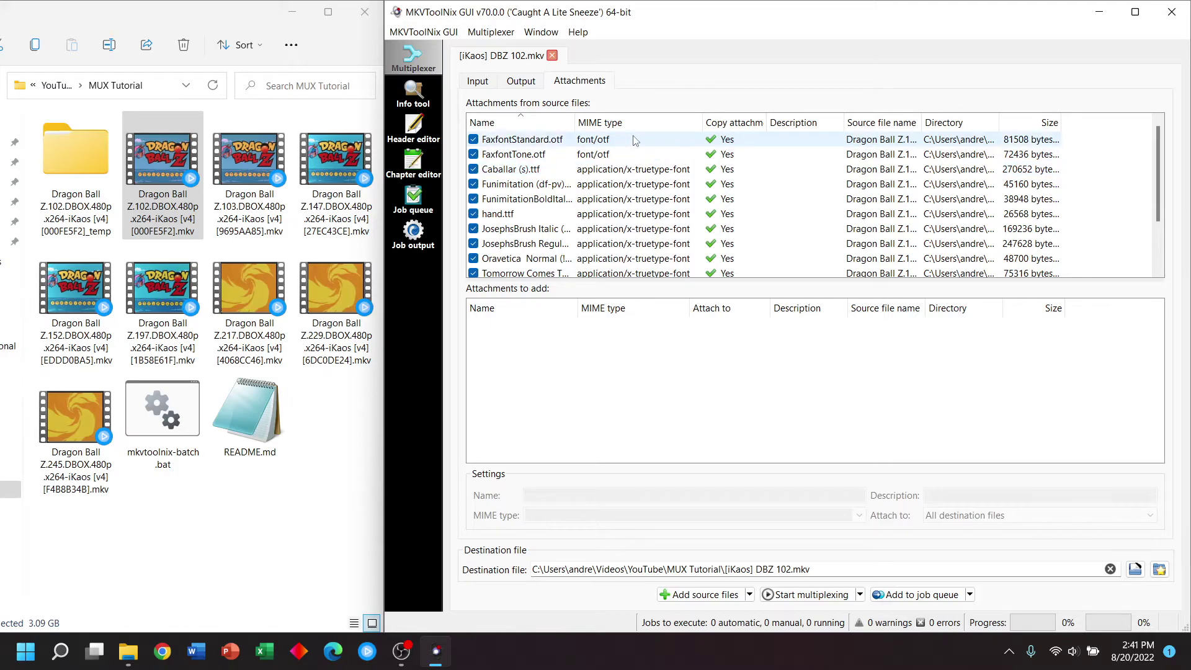
{"action": "left_click", "coordinate": [477, 85]}
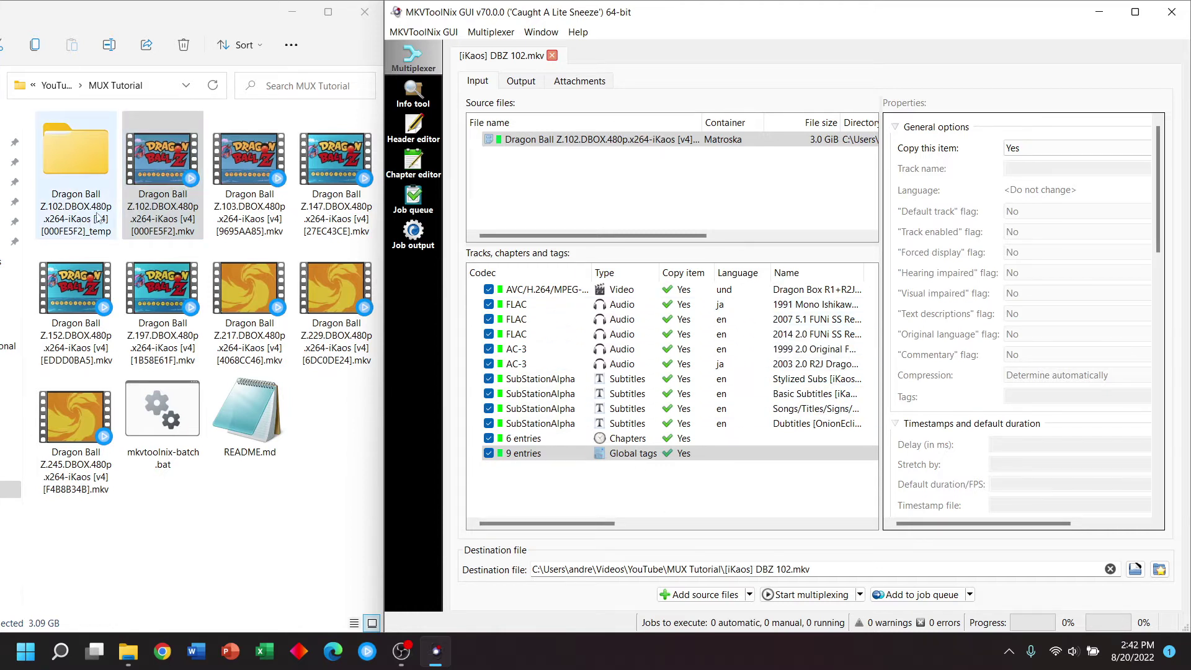
Open the Z.102 _temp folder and check the sizes of the extracted ID1–ID5 .flac and .ac3 files
{"action": "left_click", "coordinate": [79, 176]}
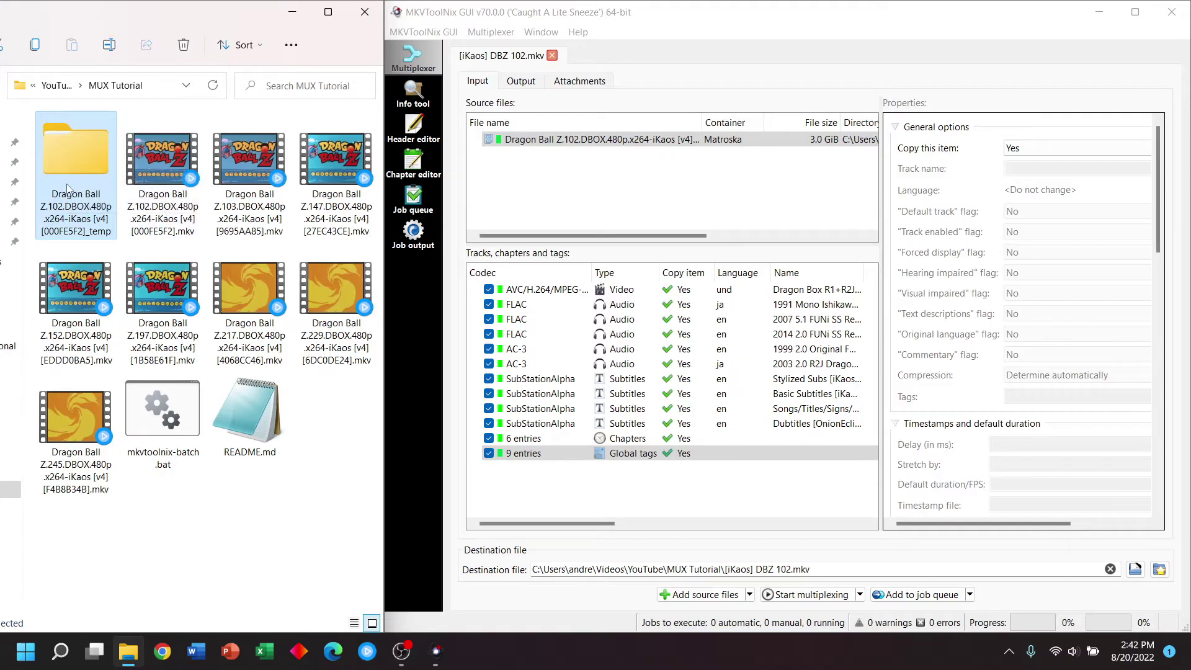
{"action": "double_click", "coordinate": [73, 169]}
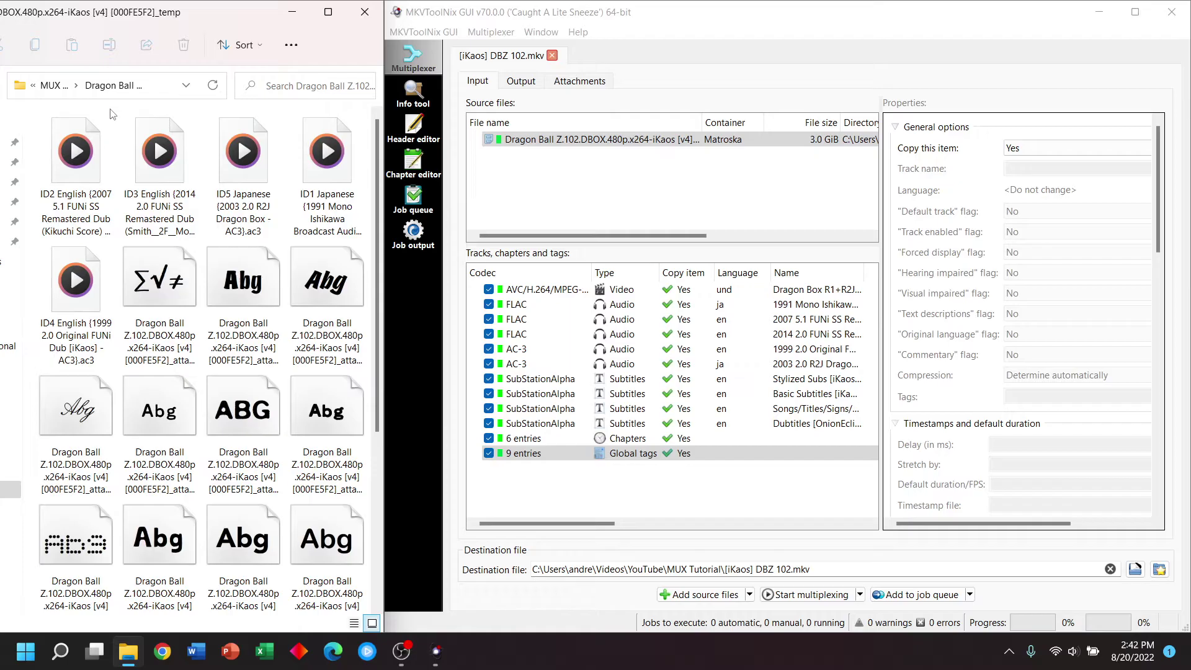
{"action": "left_click", "coordinate": [90, 194]}
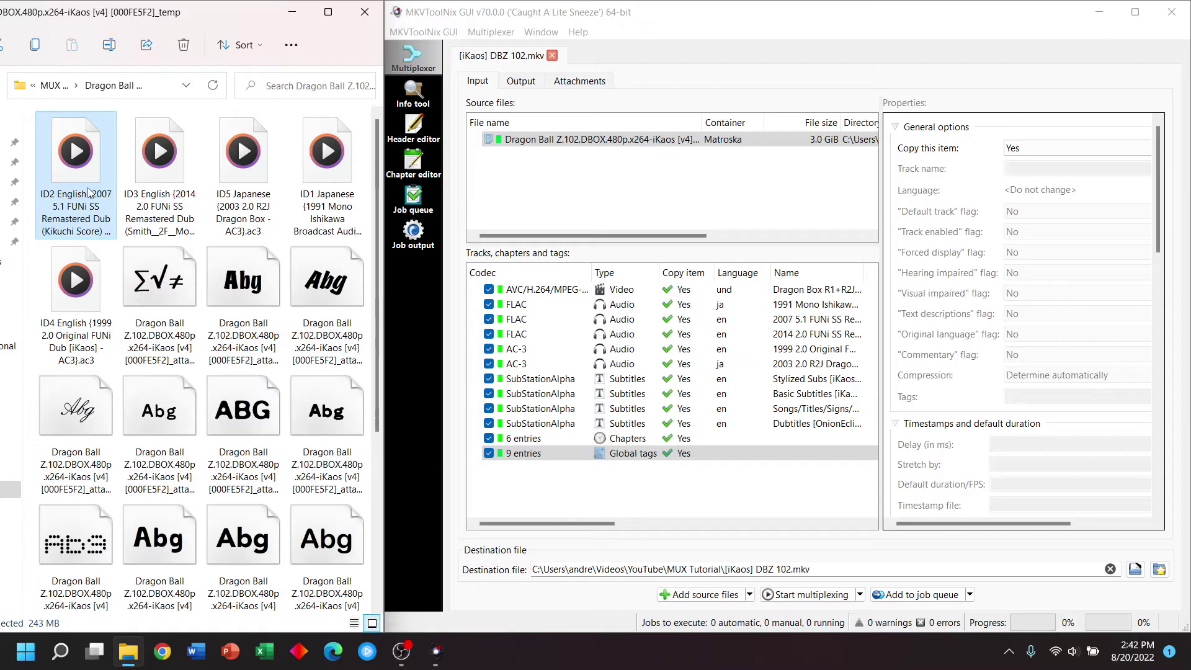
{"action": "left_click", "coordinate": [141, 183]}
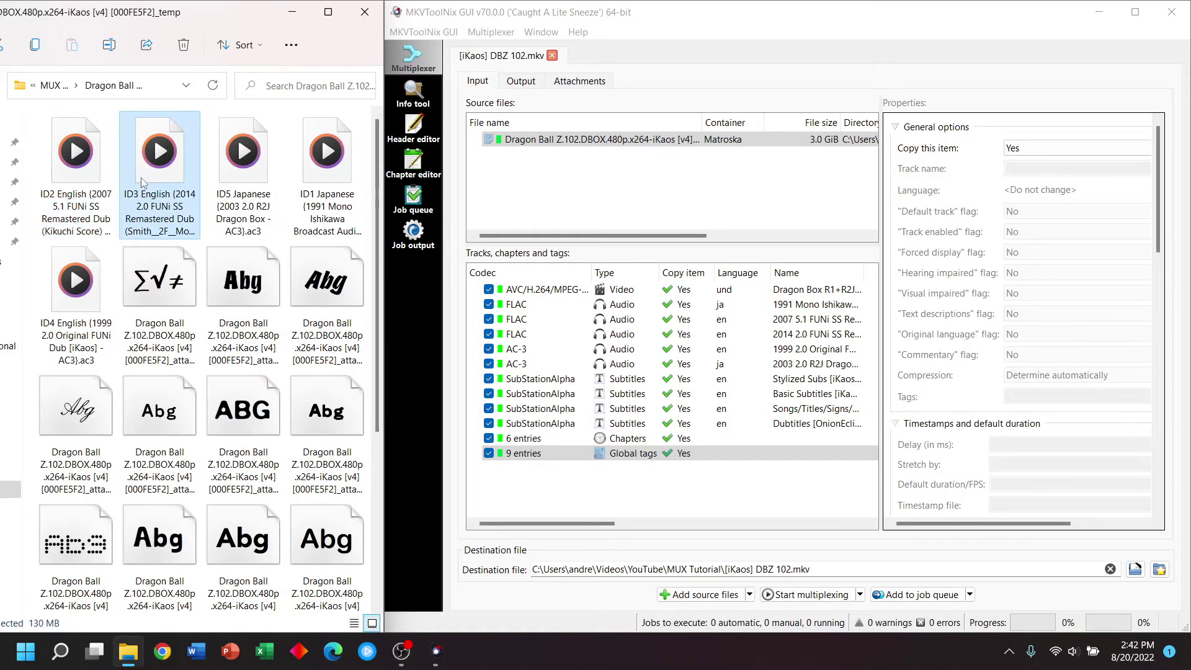
{"action": "left_click", "coordinate": [241, 186]}
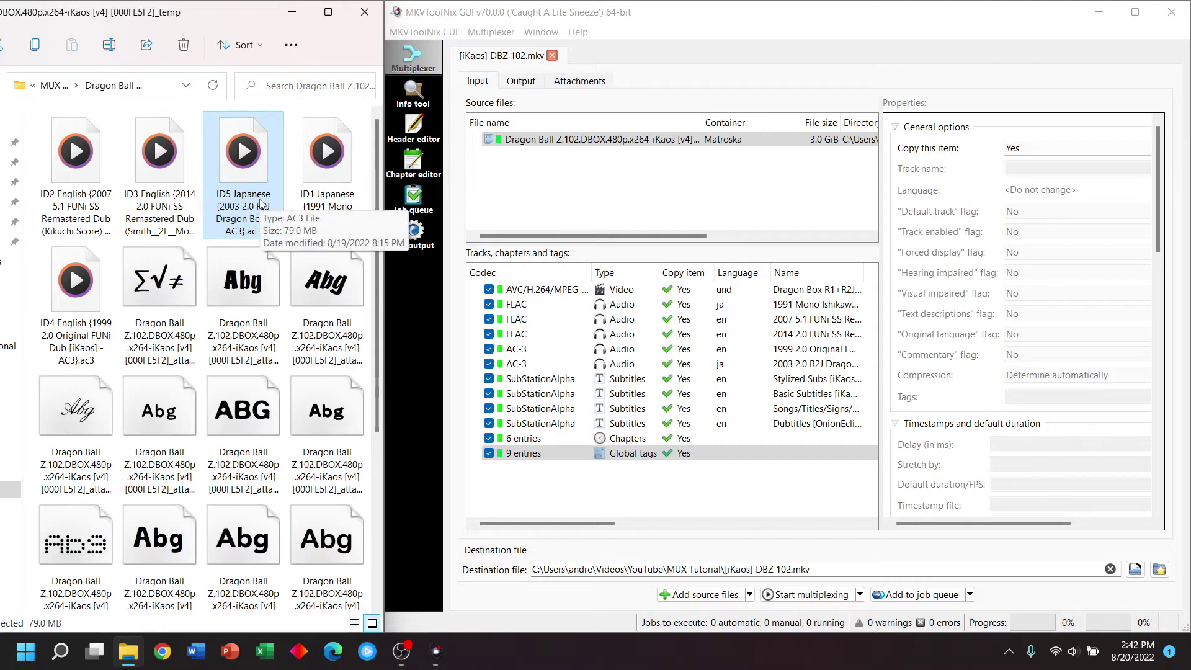
{"action": "left_click", "coordinate": [324, 179]}
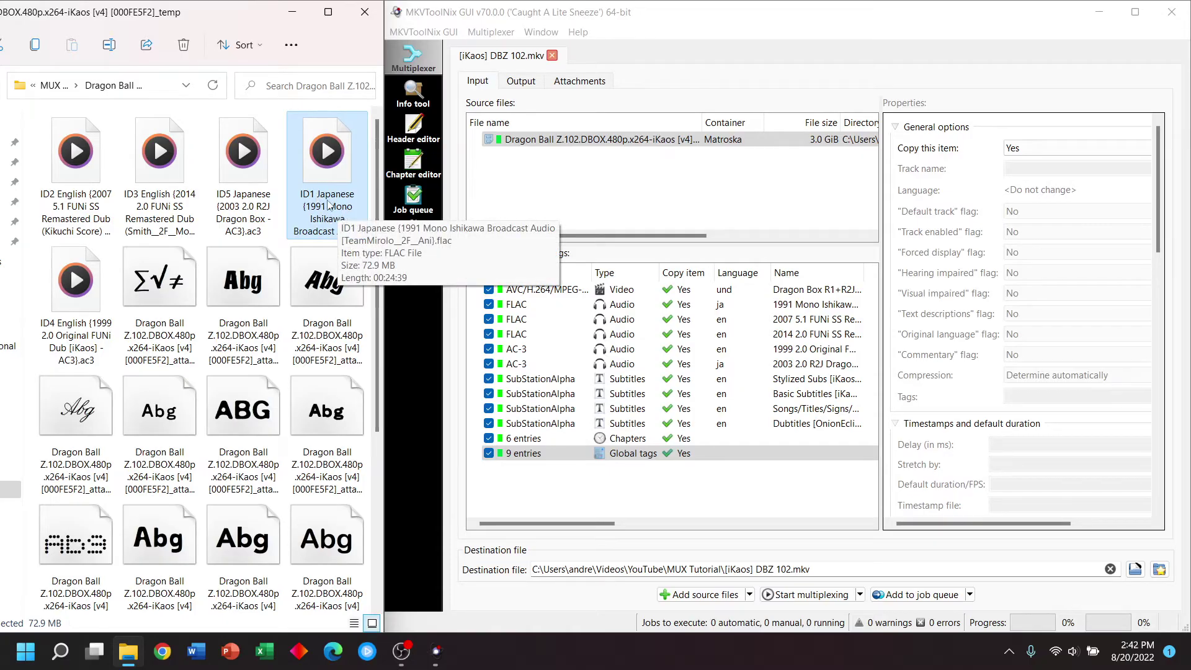
{"action": "left_click", "coordinate": [84, 306]}
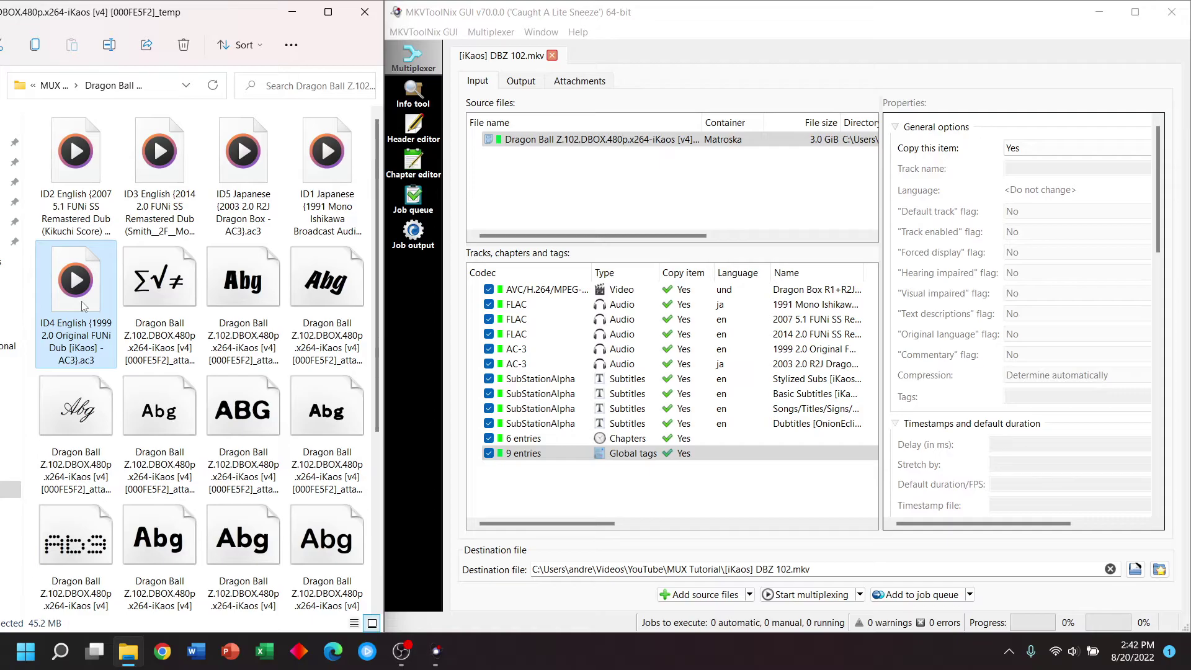
Look through the extracted font and ID1/ID3 subtitle files, then select every file from the fonts onward
{"action": "left_click", "coordinate": [180, 306]}
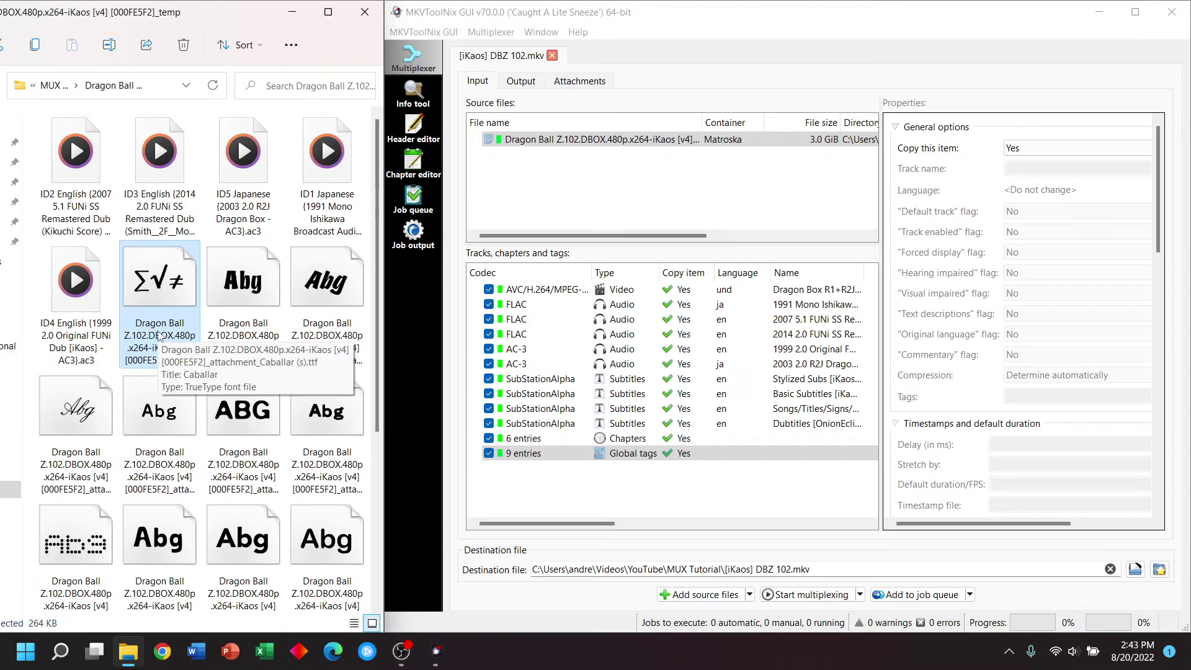
{"action": "left_click", "coordinate": [249, 412]}
{"action": "left_click", "coordinate": [164, 520]}
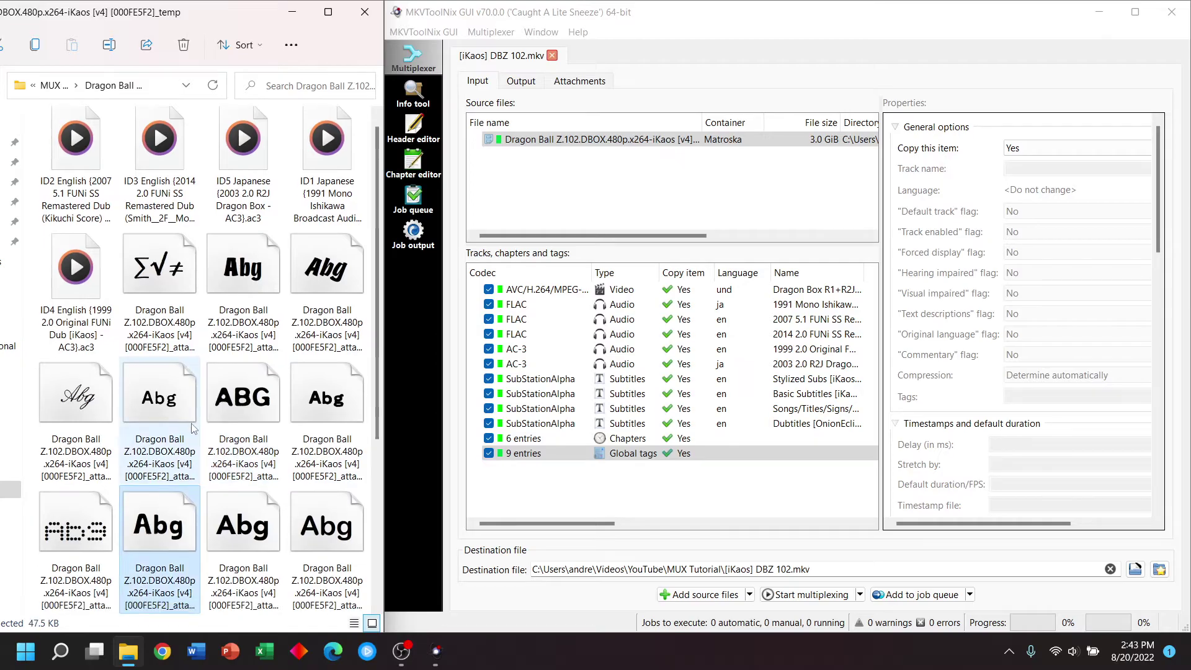
{"action": "scroll", "coordinate": [193, 429], "scroll_direction": "down", "scroll_amount": 4}
{"action": "left_click", "coordinate": [250, 391]}
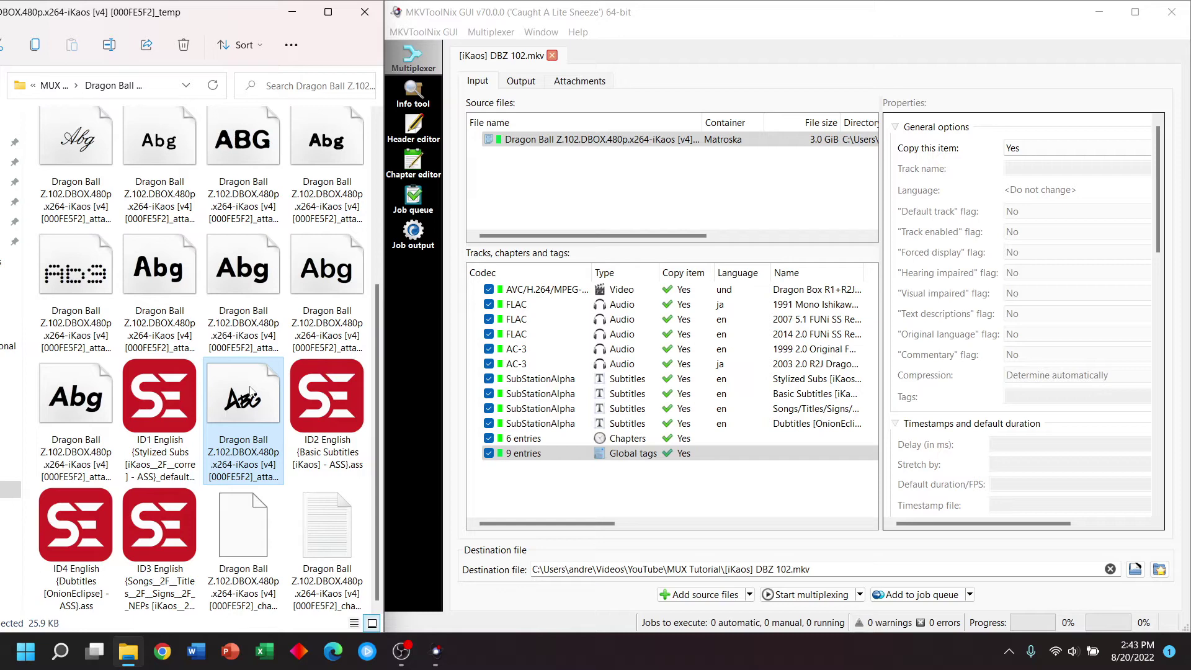
{"action": "left_click", "coordinate": [155, 411]}
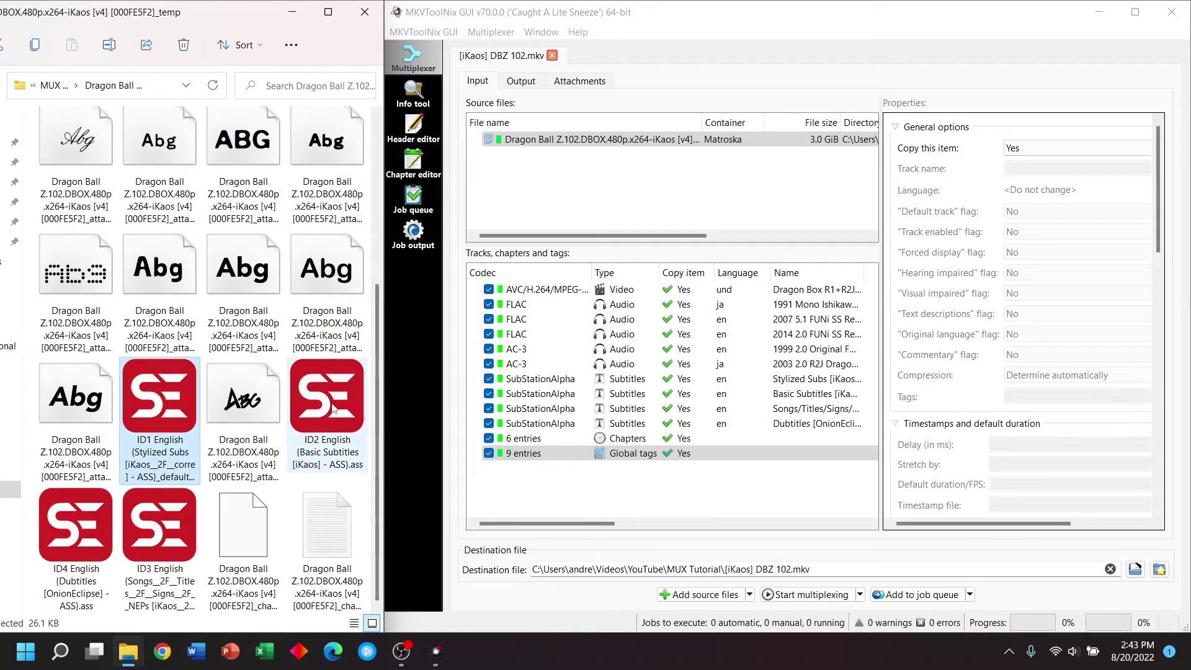
{"action": "left_click", "coordinate": [150, 540]}
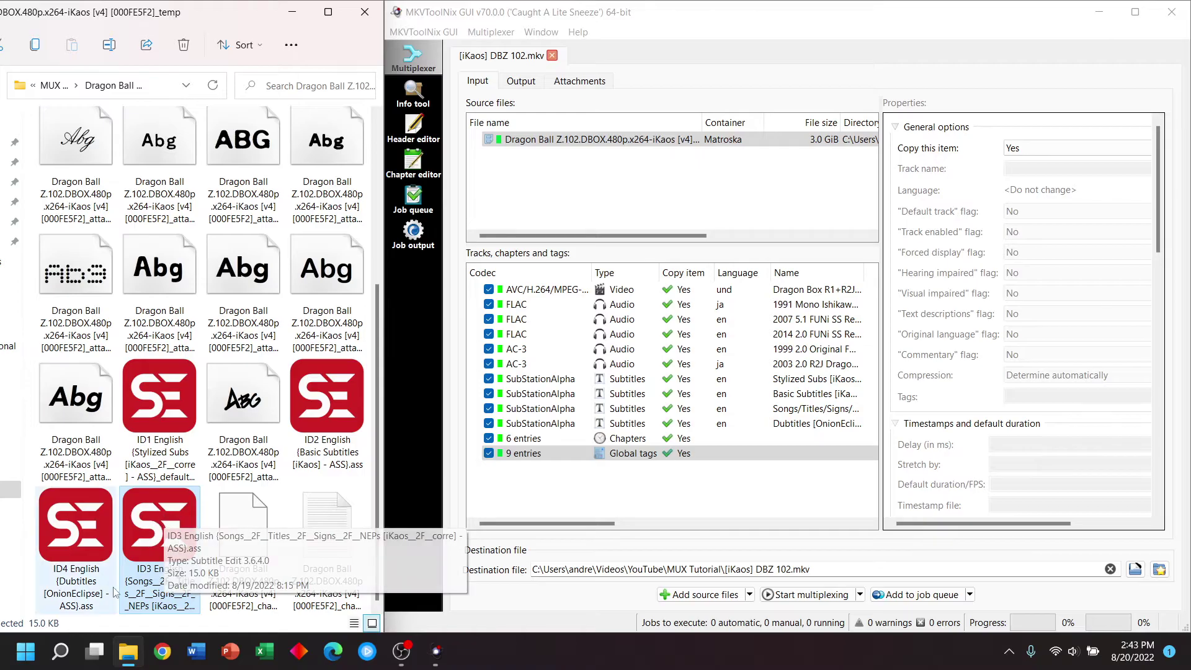
{"action": "left_click", "coordinate": [249, 571]}
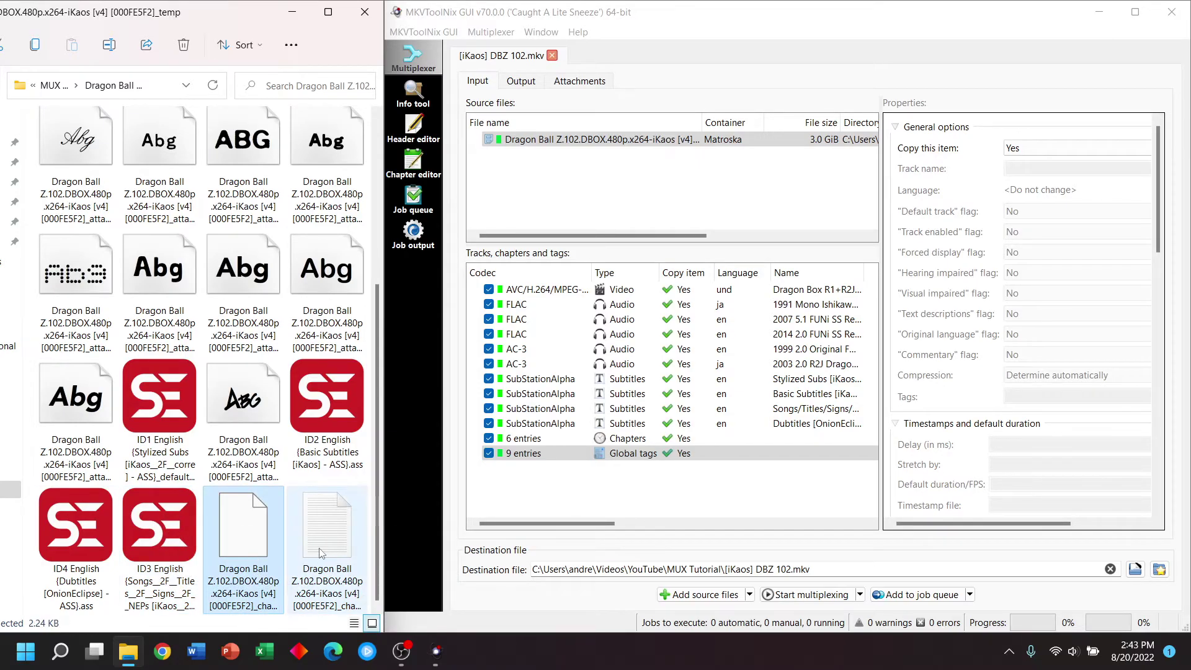
{"action": "scroll", "coordinate": [152, 292], "scroll_direction": "up", "scroll_amount": 4}
{"action": "left_click", "coordinate": [153, 292]}
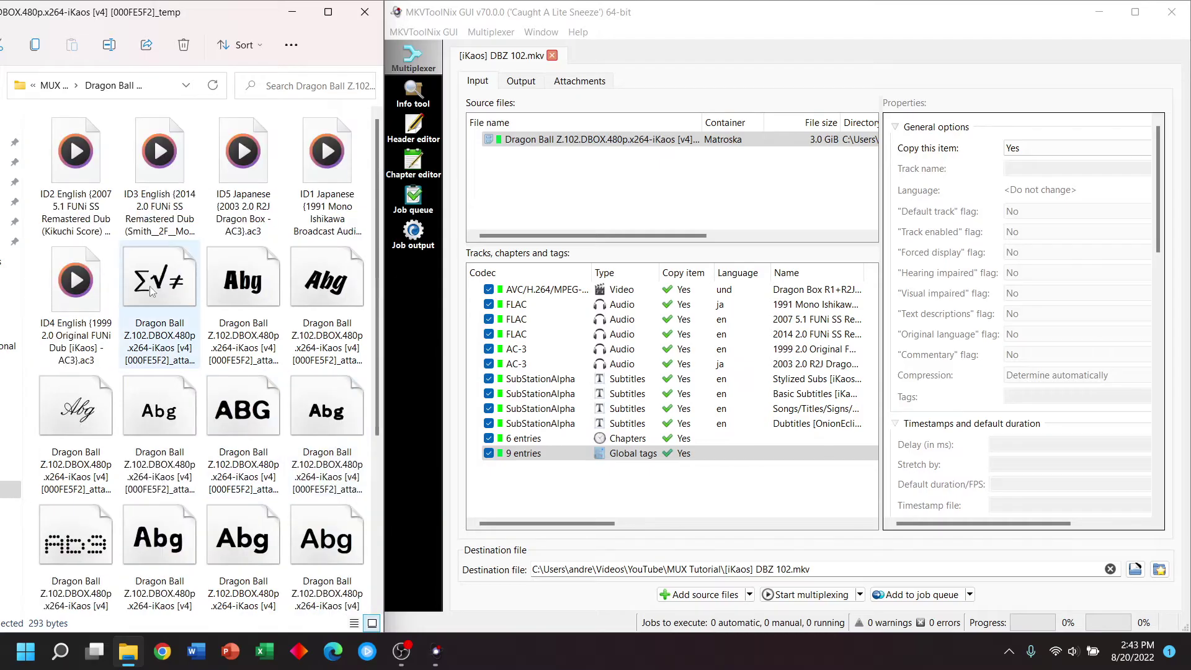
{"action": "key", "text": "shift+End"}
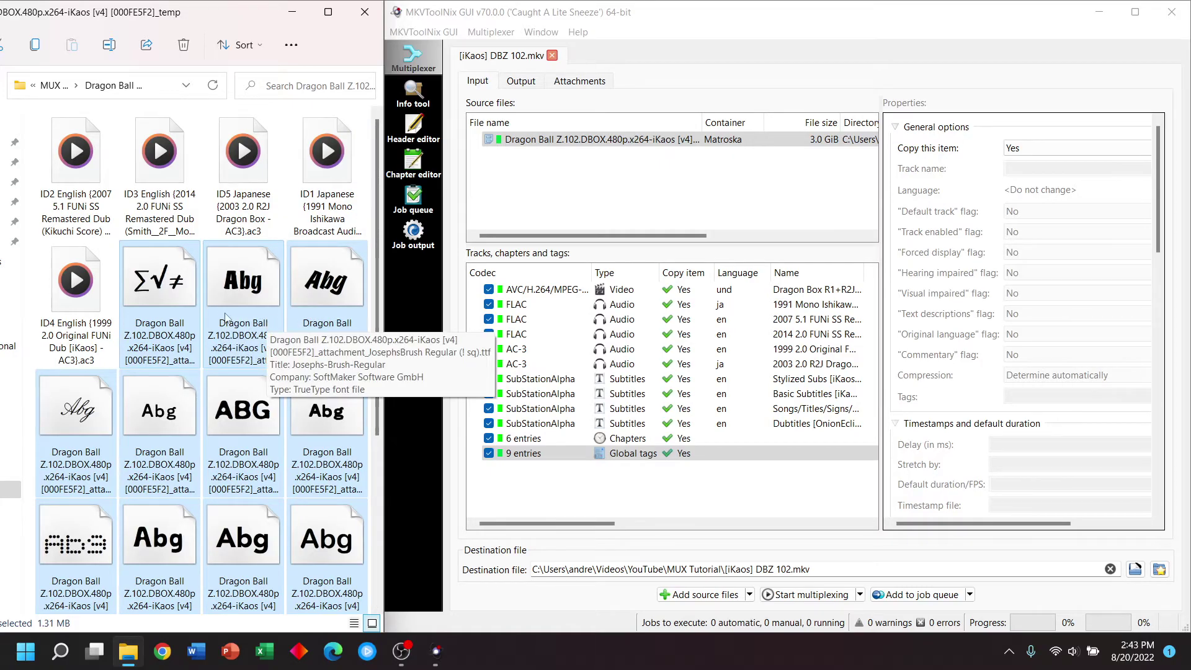
Compare them with the episode's Attachments list, then return to the track list
{"action": "left_click", "coordinate": [580, 81]}
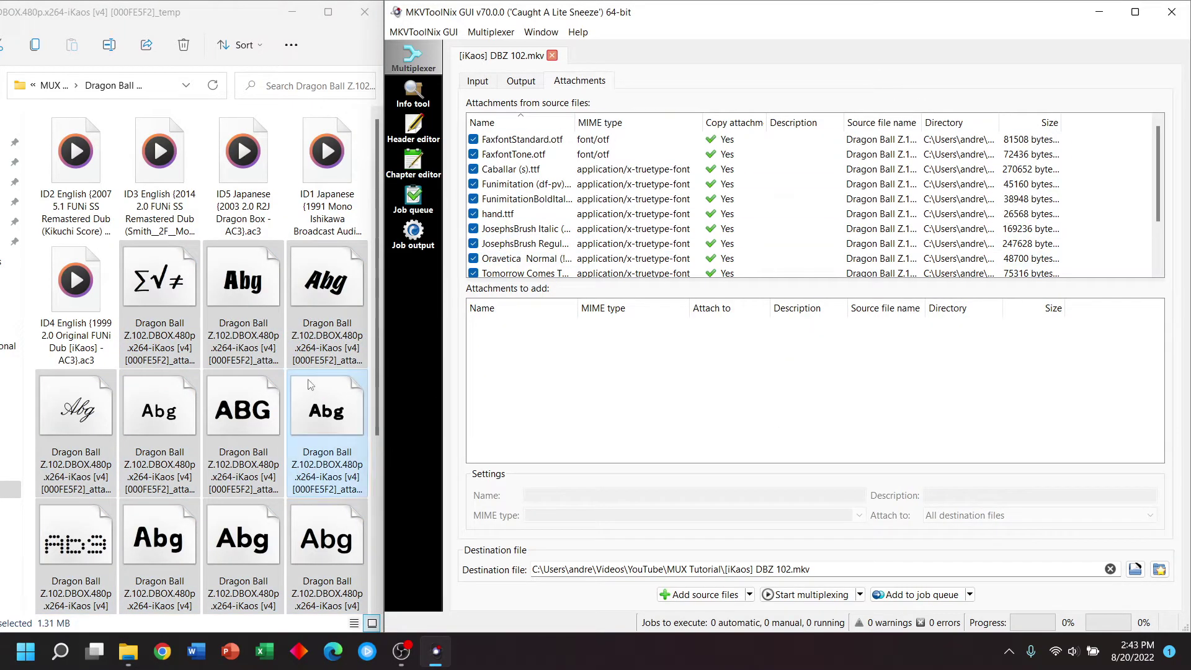
{"action": "scroll", "coordinate": [180, 409], "scroll_direction": "down", "scroll_amount": 4}
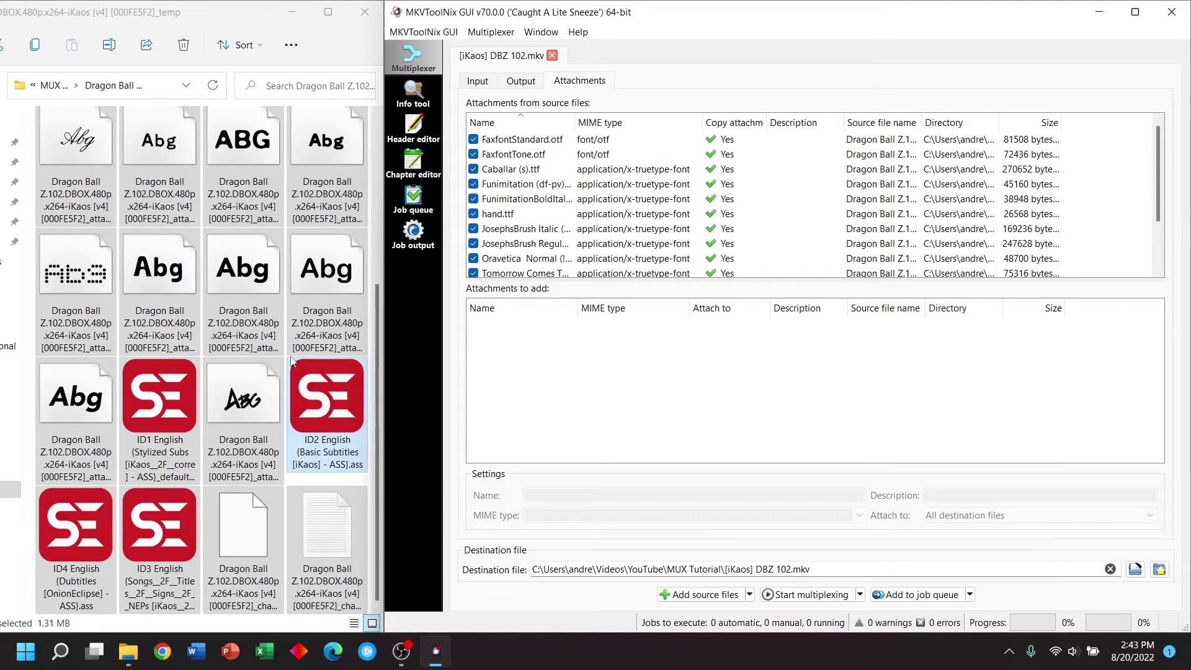
{"action": "left_click", "coordinate": [481, 85]}
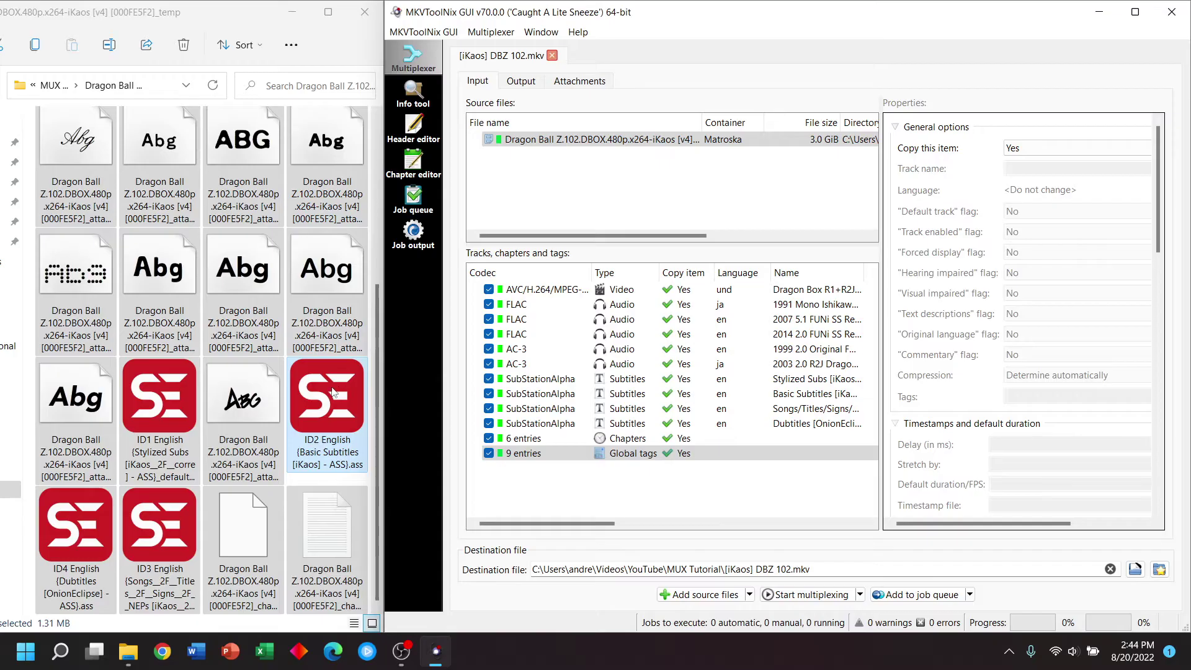
{"action": "scroll", "coordinate": [244, 291], "scroll_direction": "up", "scroll_amount": 3}
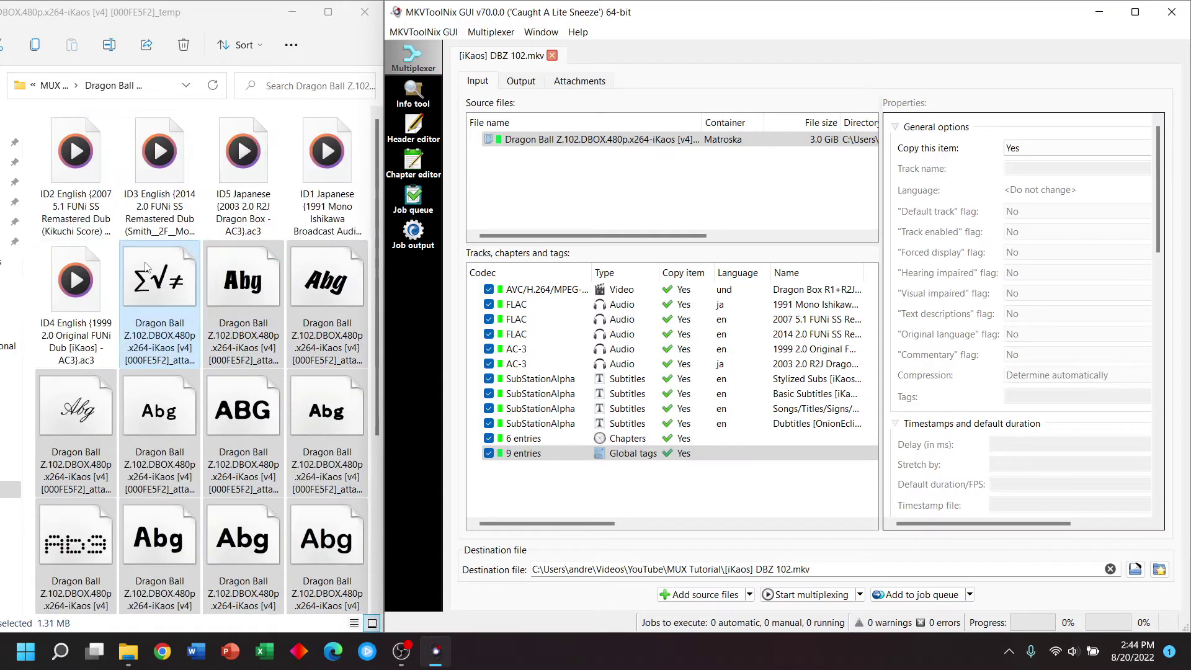
Return to the MUX Tutorial folder and review the video and FLAC audio tracks' details
{"action": "left_click", "coordinate": [57, 90]}
{"action": "left_click", "coordinate": [540, 290]}
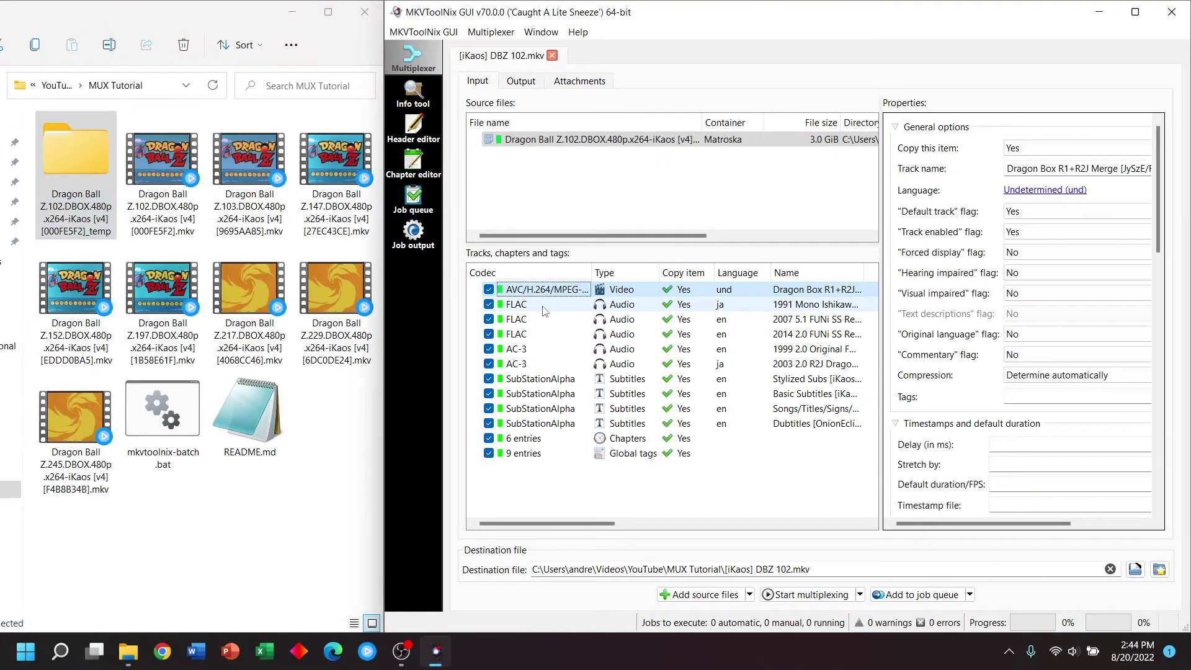
{"action": "left_click", "coordinate": [544, 307]}
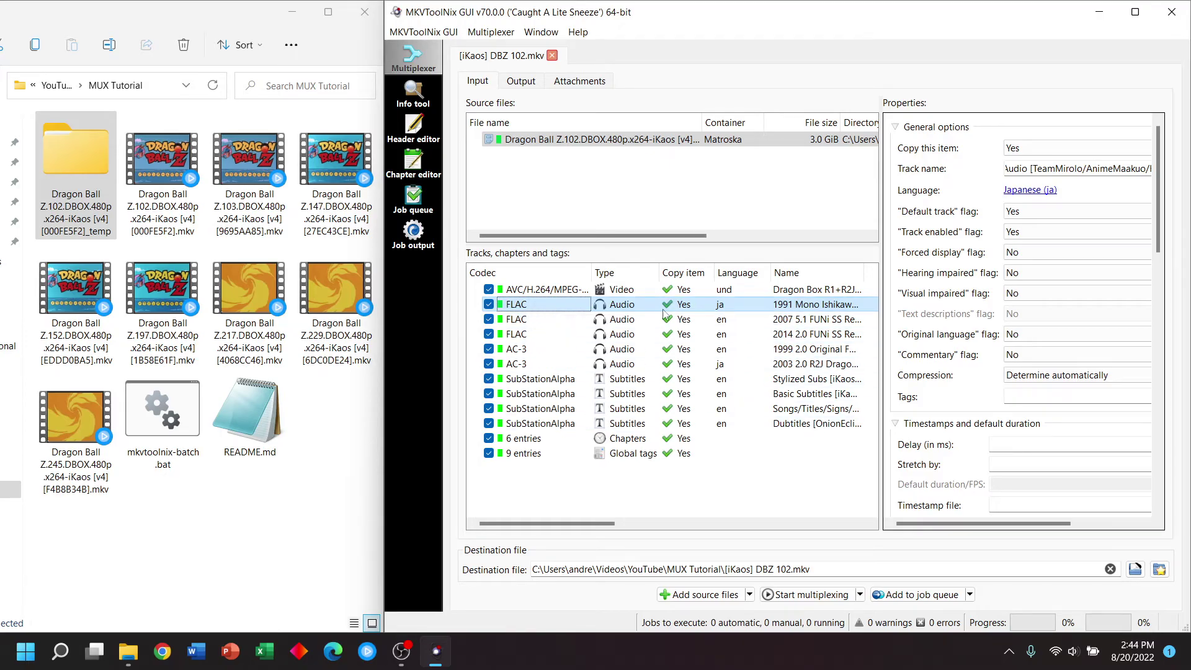
{"action": "key", "text": "Down"}
{"action": "key", "text": "Down"}
{"action": "key", "text": "Down"}
{"action": "key", "text": "Down"}
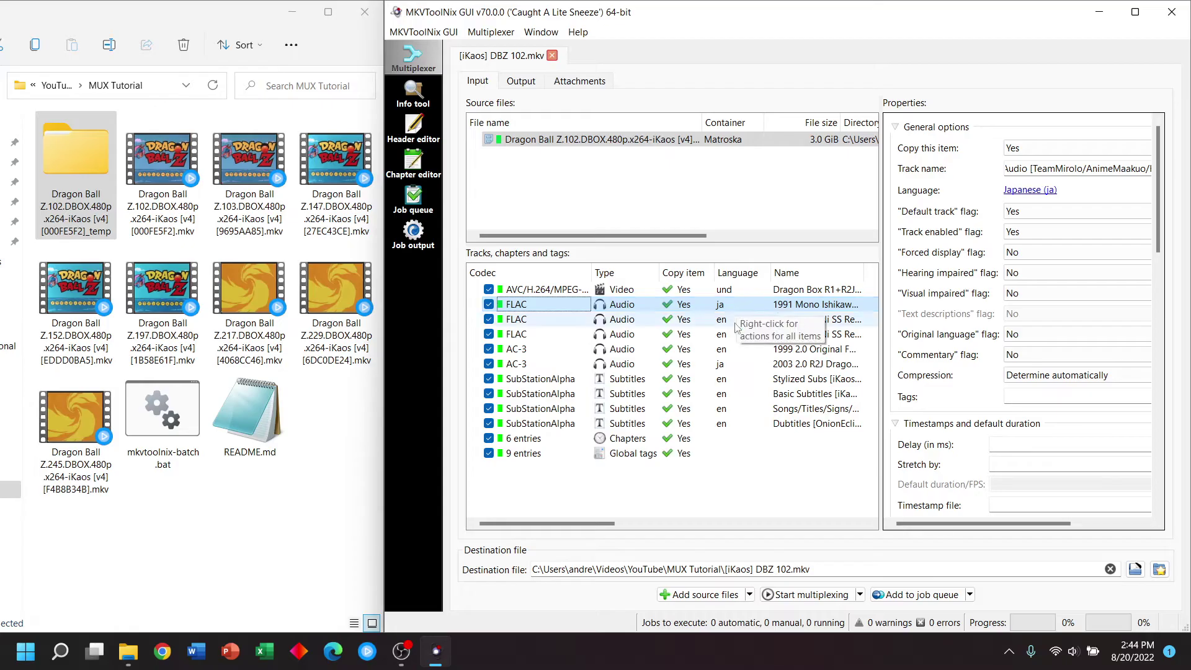
{"action": "key", "text": "Up"}
{"action": "key", "text": "Up"}
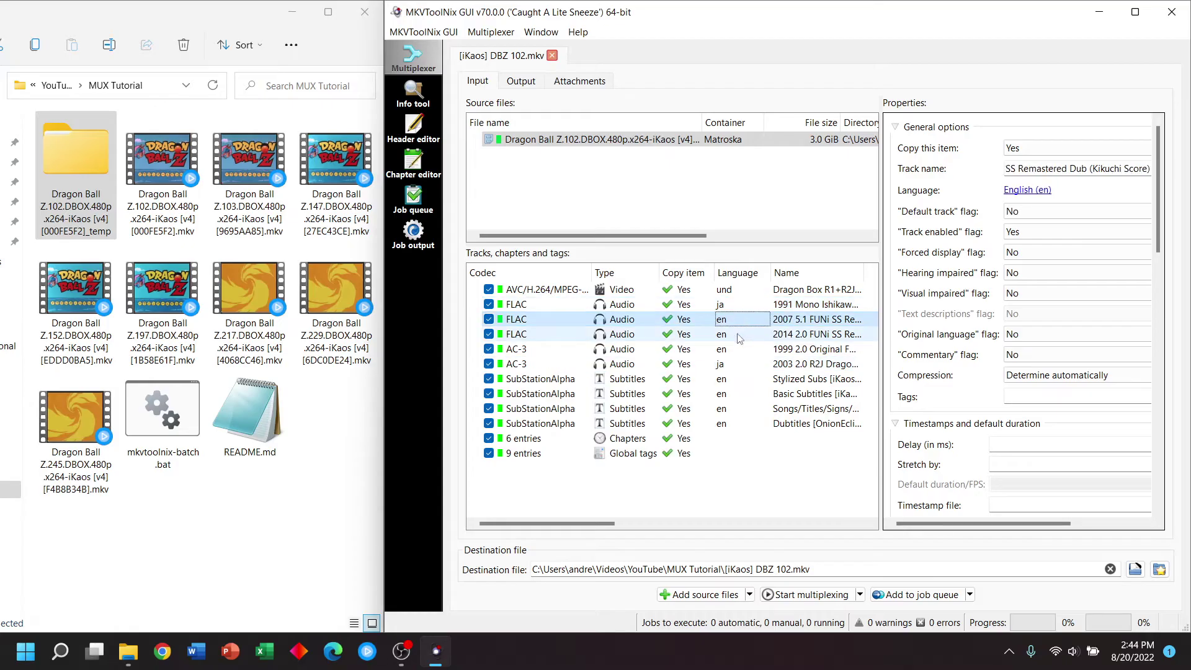
{"action": "key", "text": "Down"}
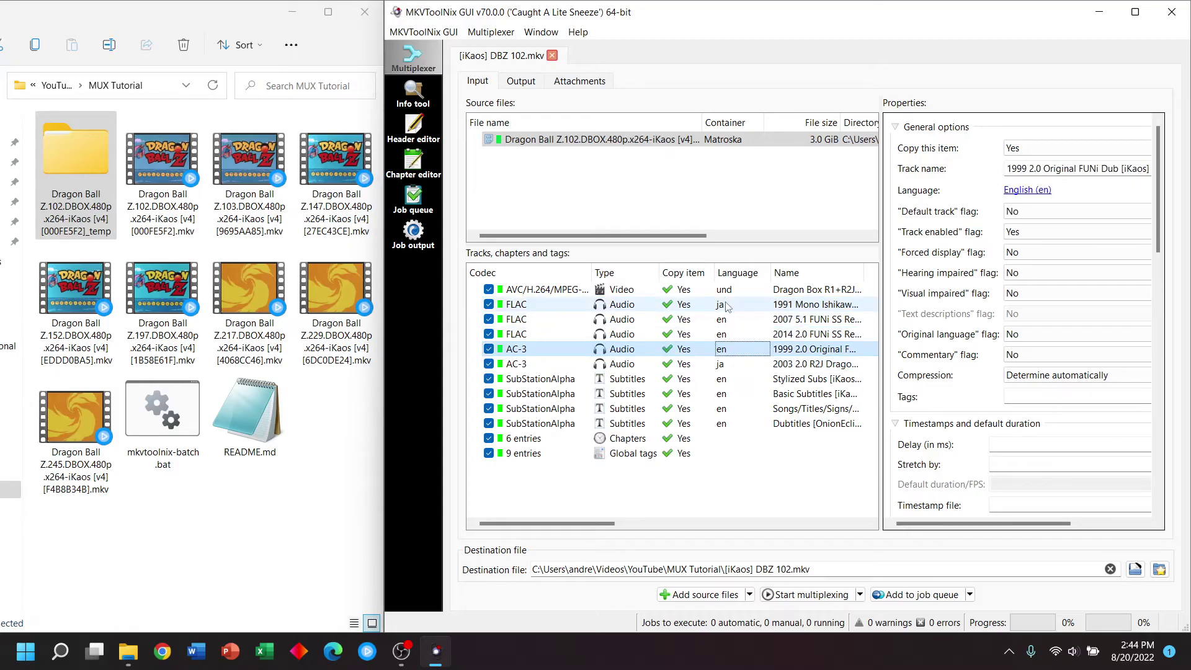
Untick the 2007 5.1 FLAC, 2014 2.0 FLAC and Japanese 2003 AC-3 tracks
{"action": "left_click", "coordinate": [489, 320]}
{"action": "left_click", "coordinate": [489, 334]}
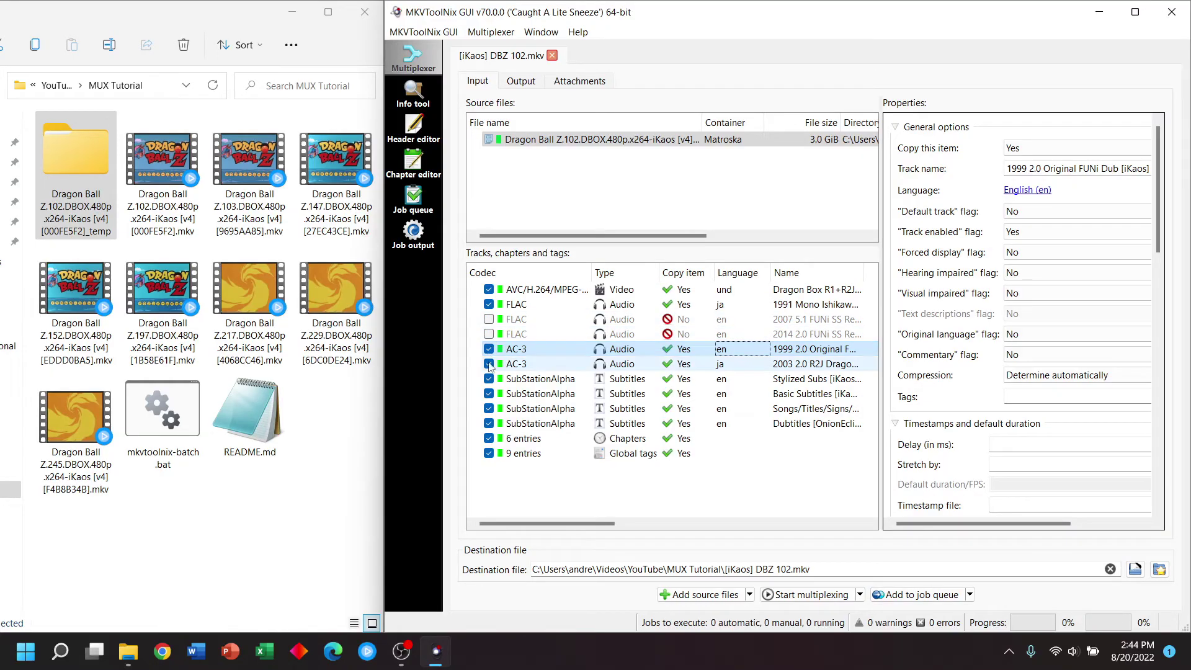
{"action": "left_click", "coordinate": [489, 364]}
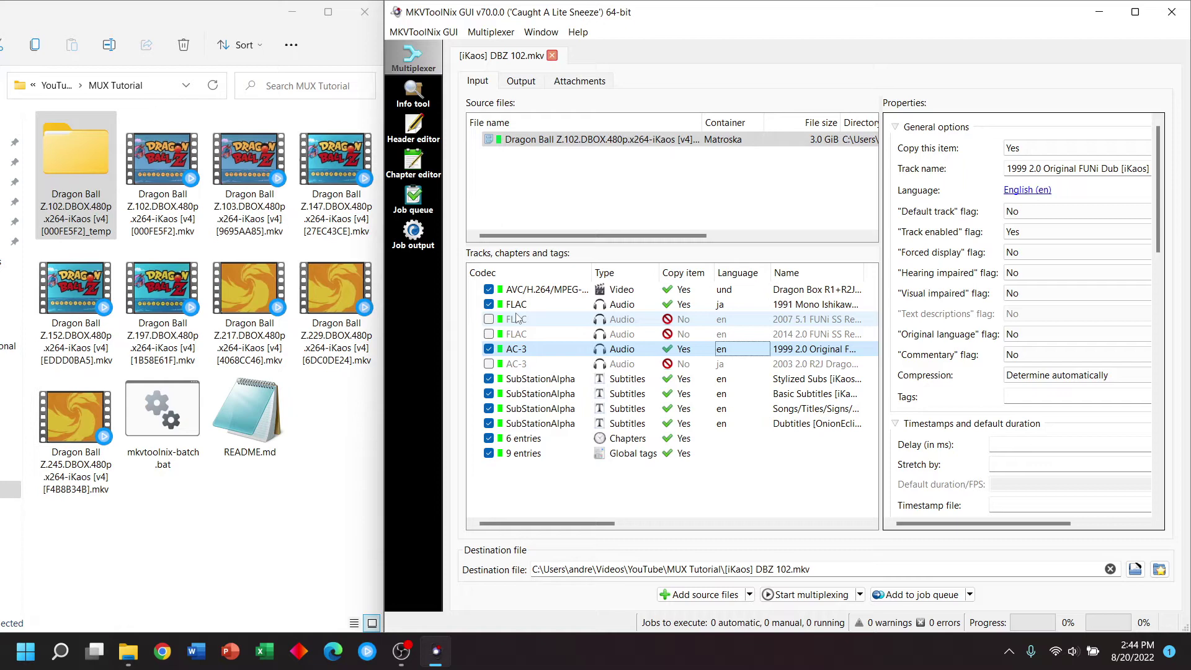
{"action": "left_click", "coordinate": [546, 305]}
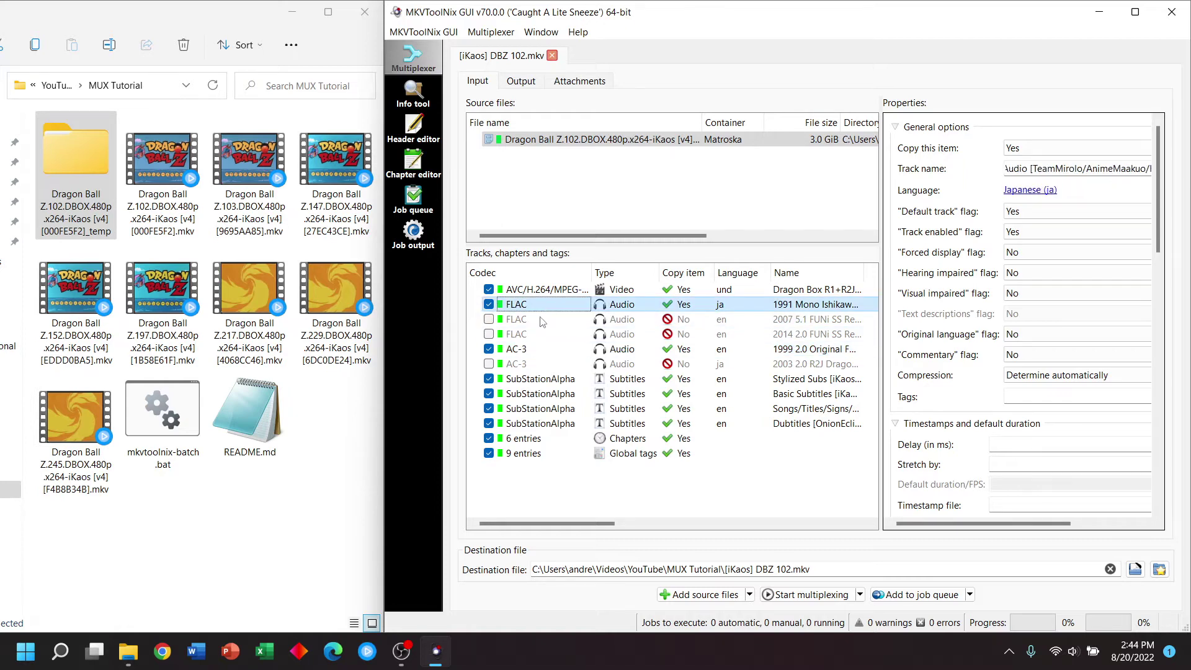
{"action": "left_click", "coordinate": [537, 351]}
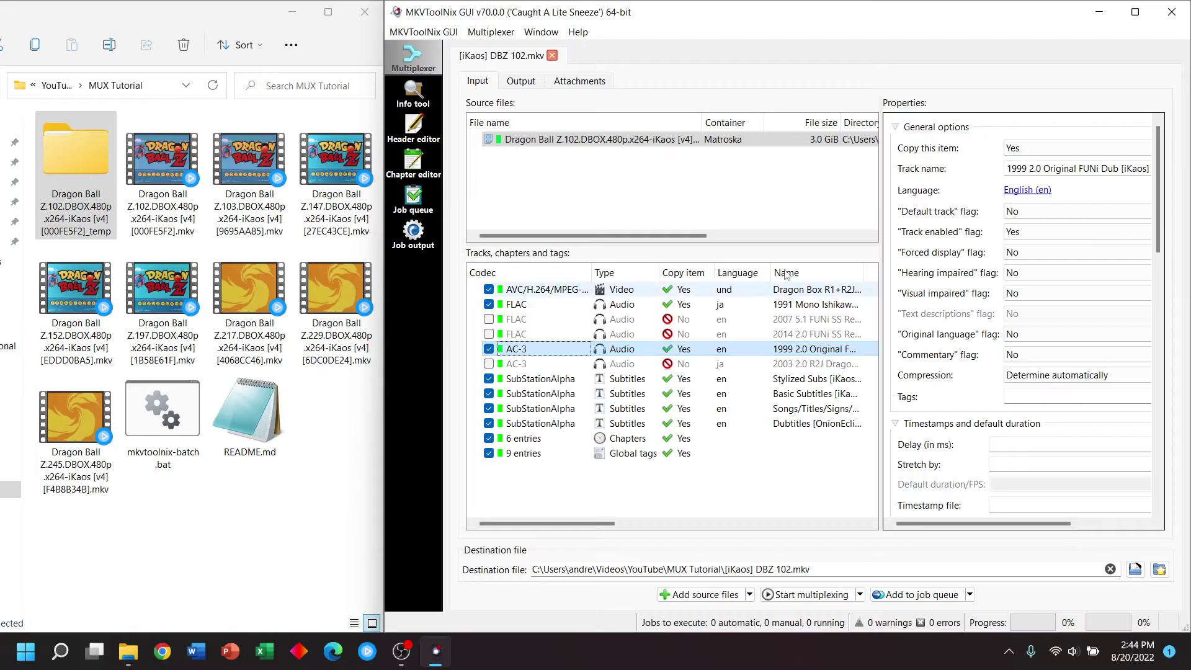
Name the English AC-3 track 'ENG Audio' and set its default track flag to Yes
{"action": "triple_click", "coordinate": [1026, 174]}
{"action": "type", "text": "E"}
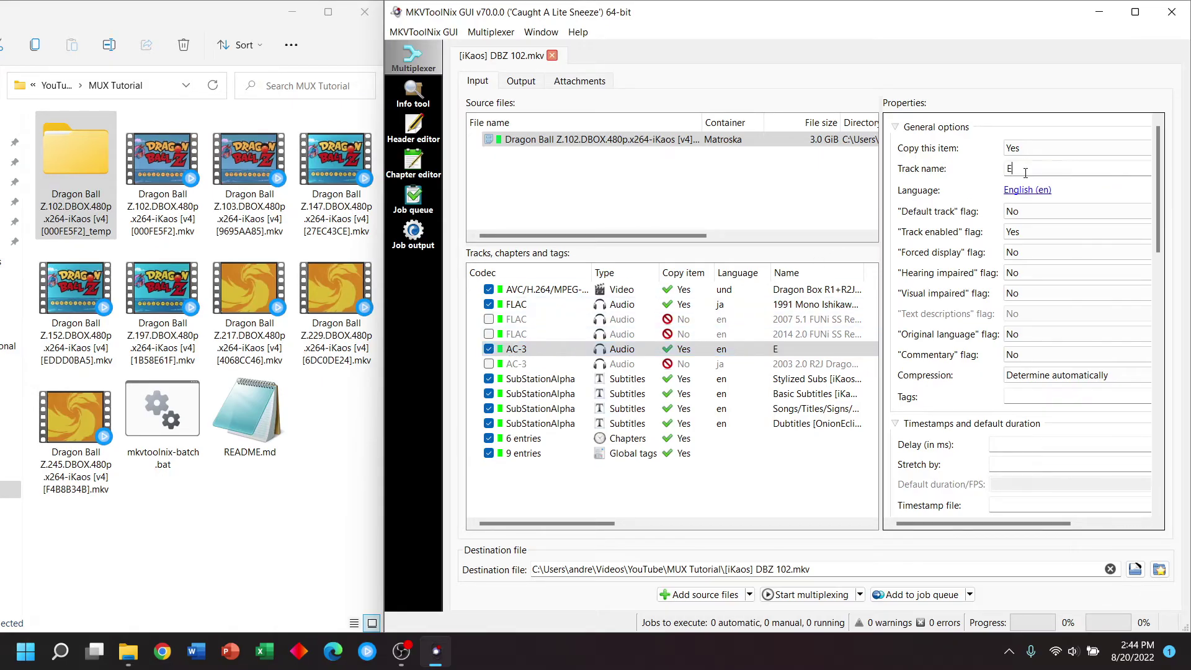
{"action": "type", "text": "NG Audio"}
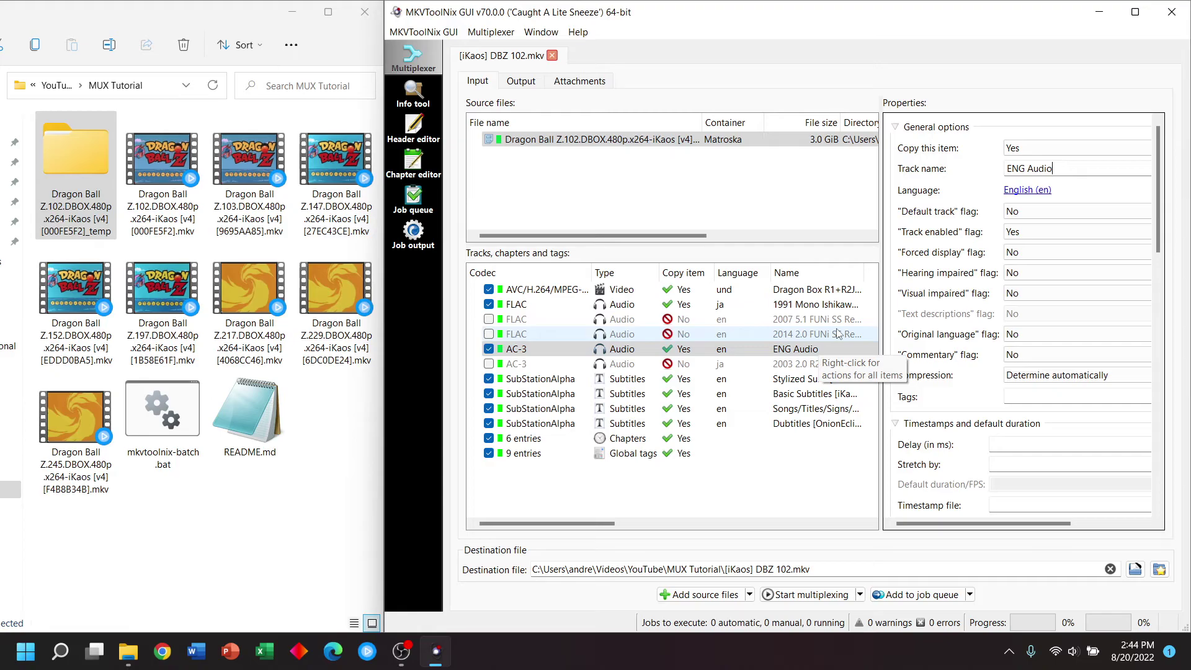
{"action": "left_click", "coordinate": [1046, 214]}
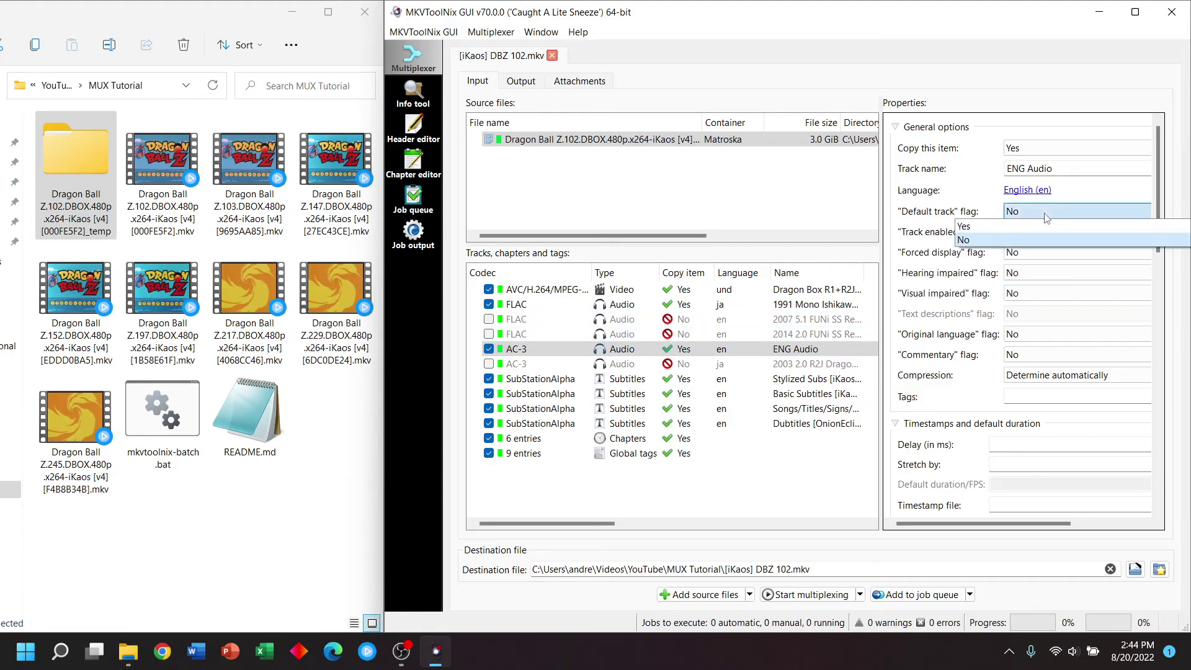
{"action": "left_click", "coordinate": [1046, 226]}
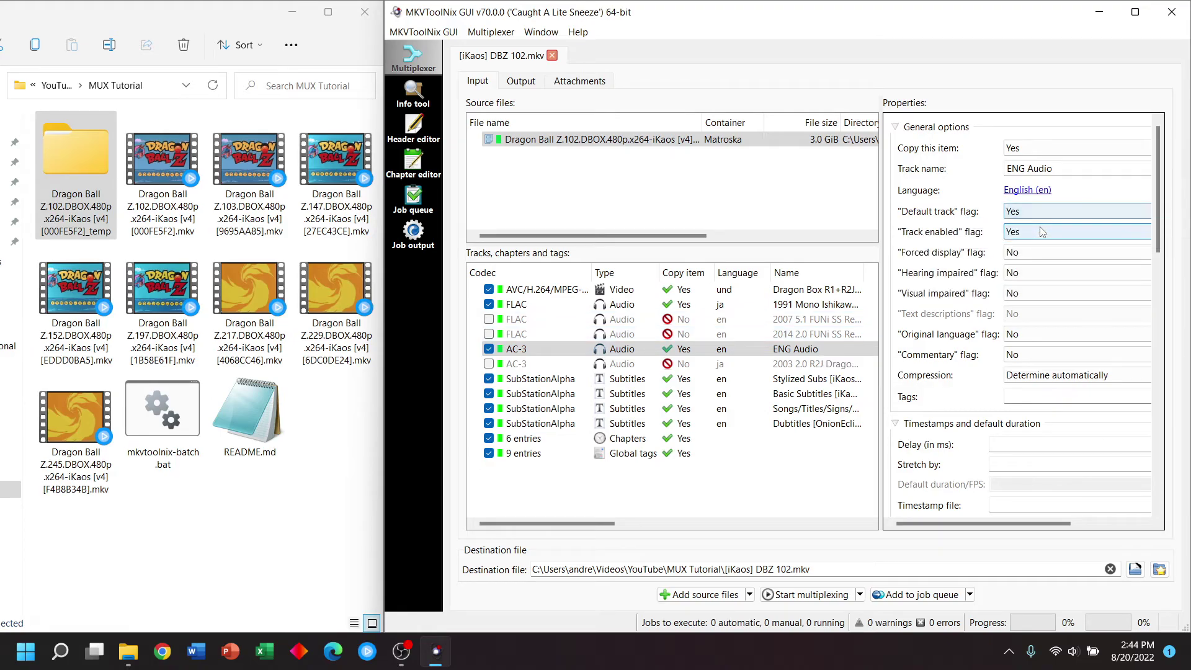
Set the Japanese FLAC's default flag to No and move ENG Audio just below it
{"action": "left_click", "coordinate": [819, 306]}
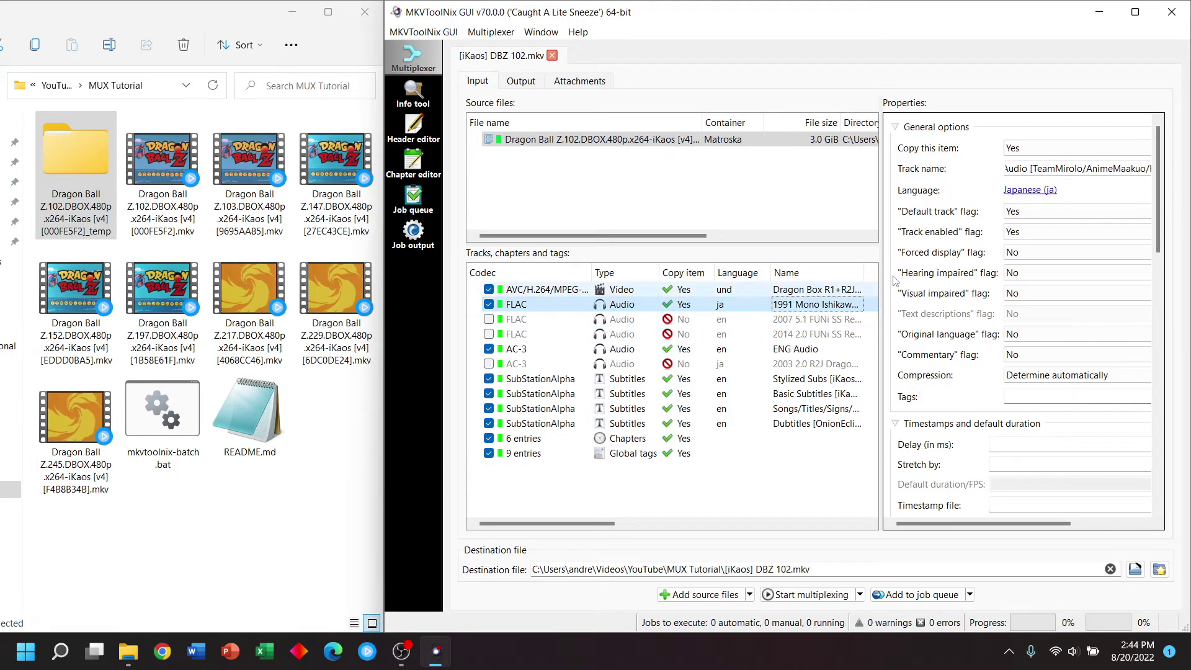
{"action": "left_click", "coordinate": [1033, 212]}
{"action": "left_click", "coordinate": [1033, 227]}
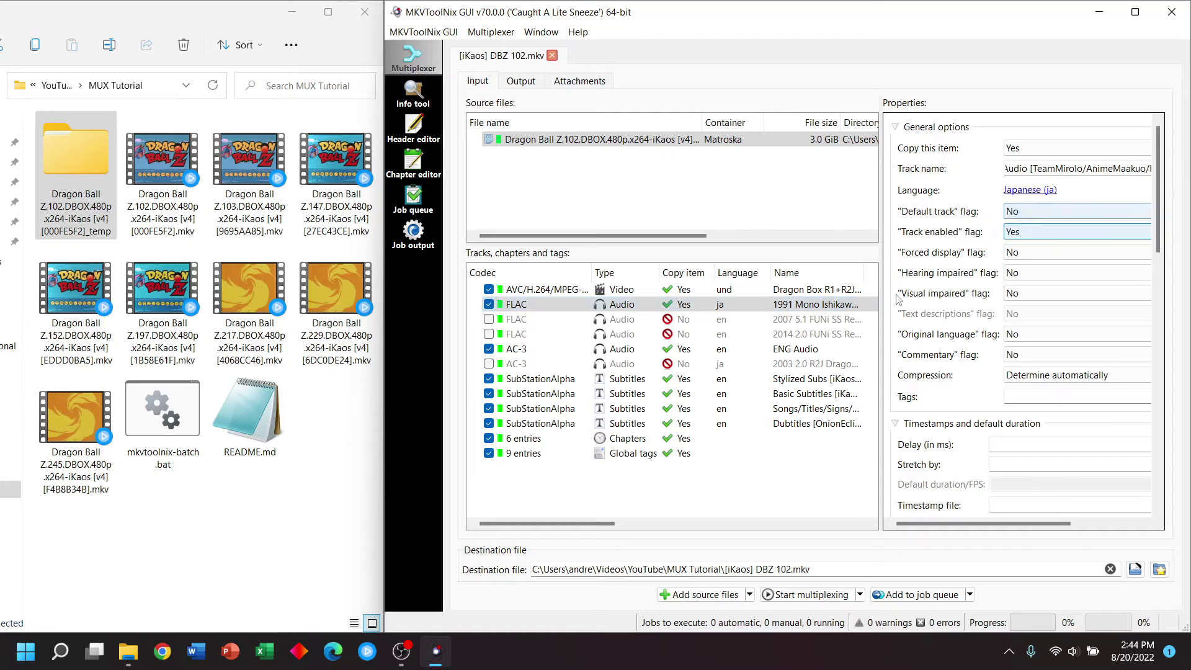
{"action": "left_click", "coordinate": [819, 350]}
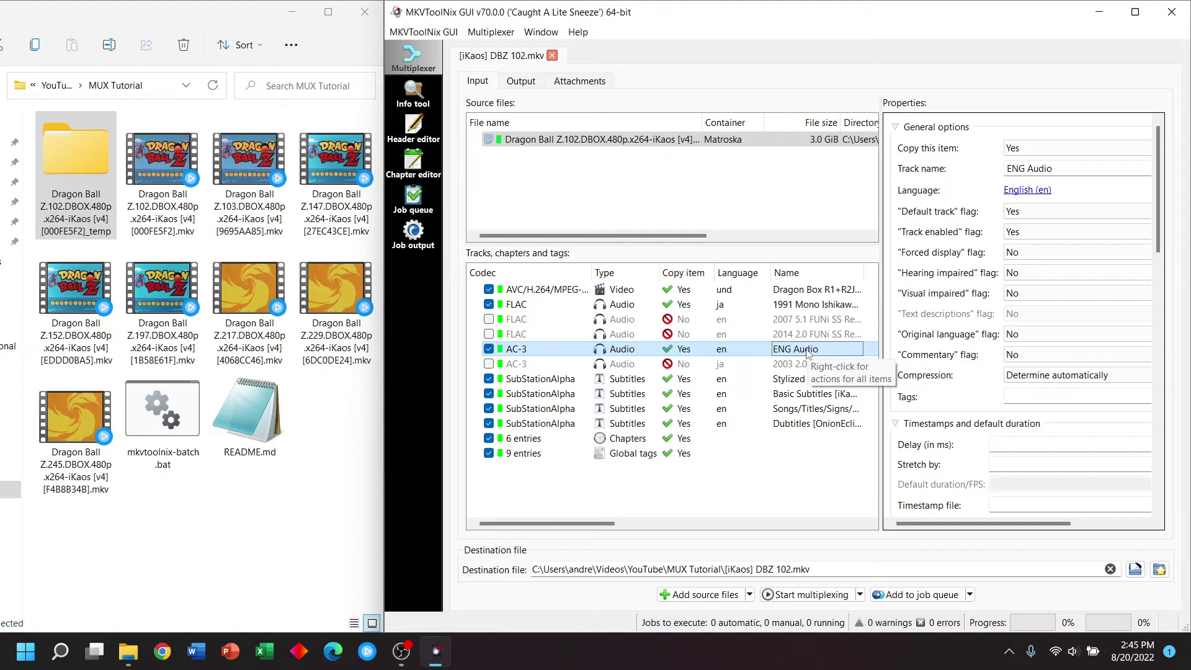
{"action": "left_click_drag", "start_coordinate": [808, 351], "coordinate": [804, 326]}
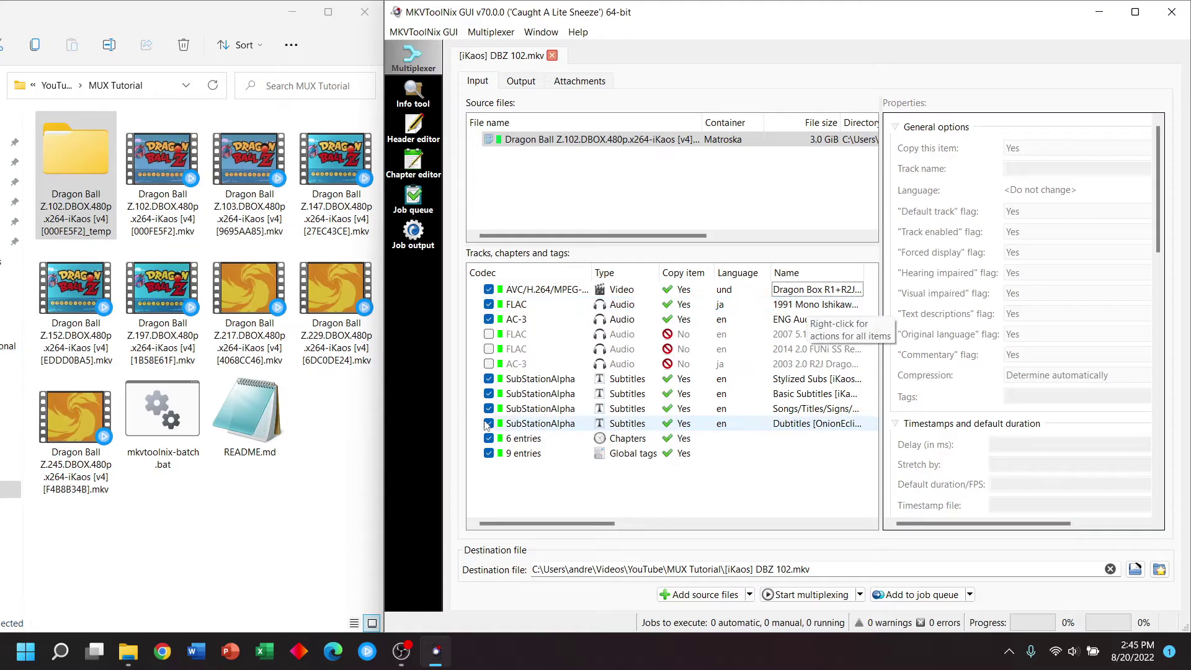
Make the Songs/Titles/Signs subtitle track the default subtitle track
{"action": "left_click", "coordinate": [539, 383]}
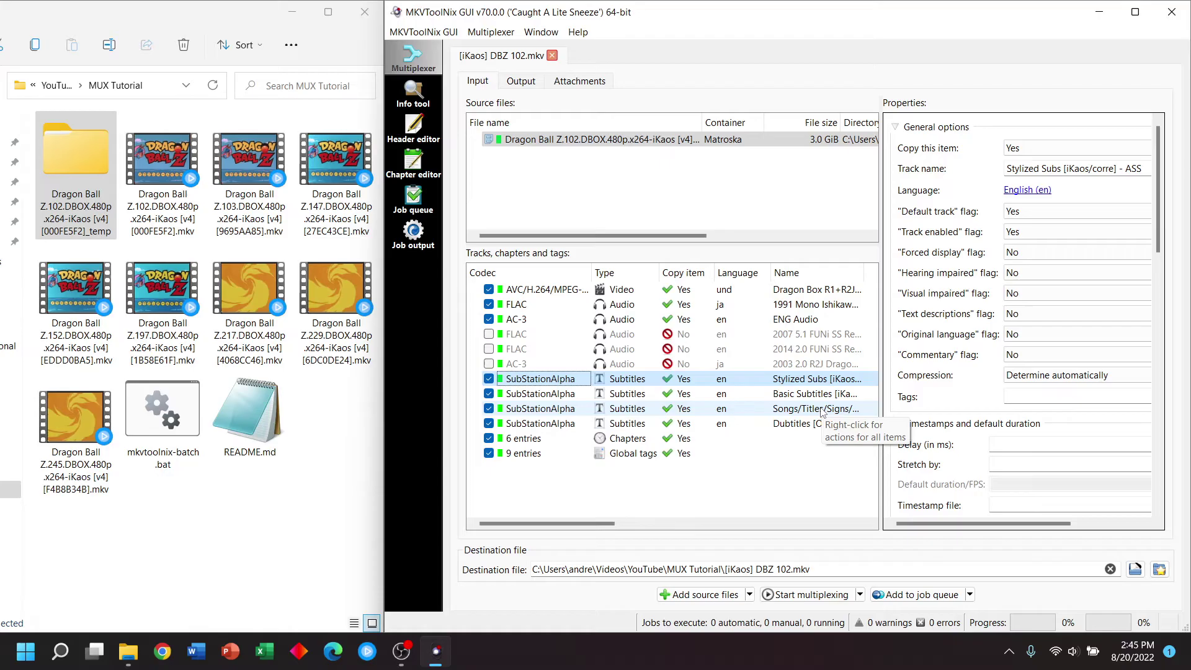
{"action": "left_click", "coordinate": [823, 410]}
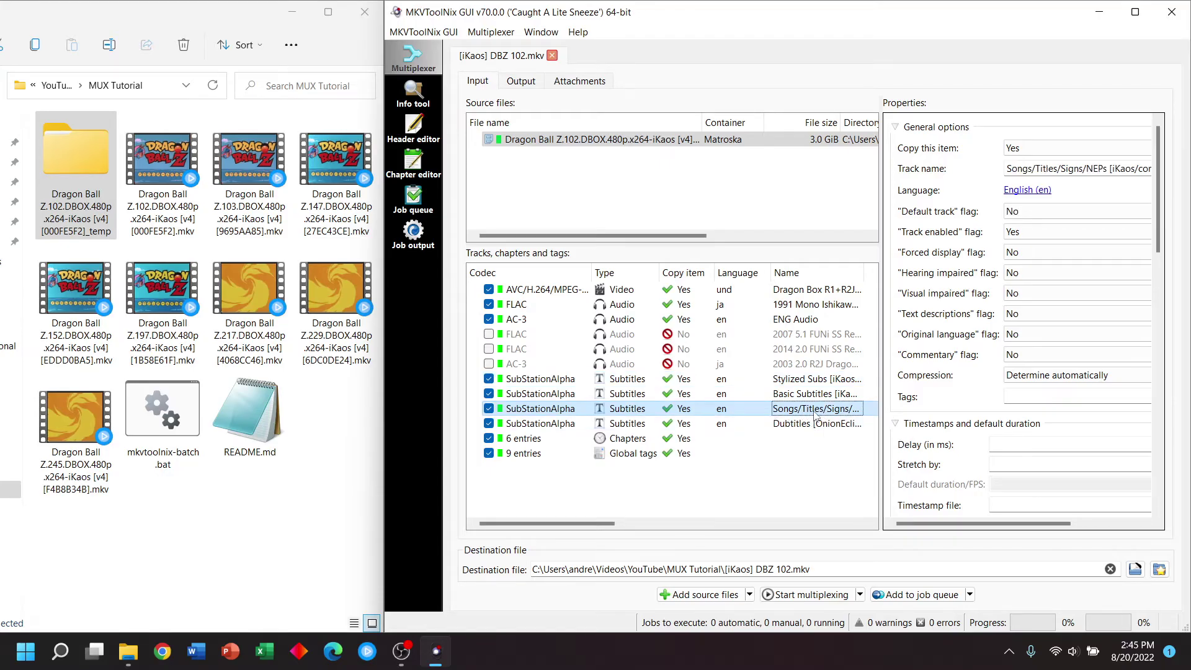
{"action": "left_click", "coordinate": [1013, 213]}
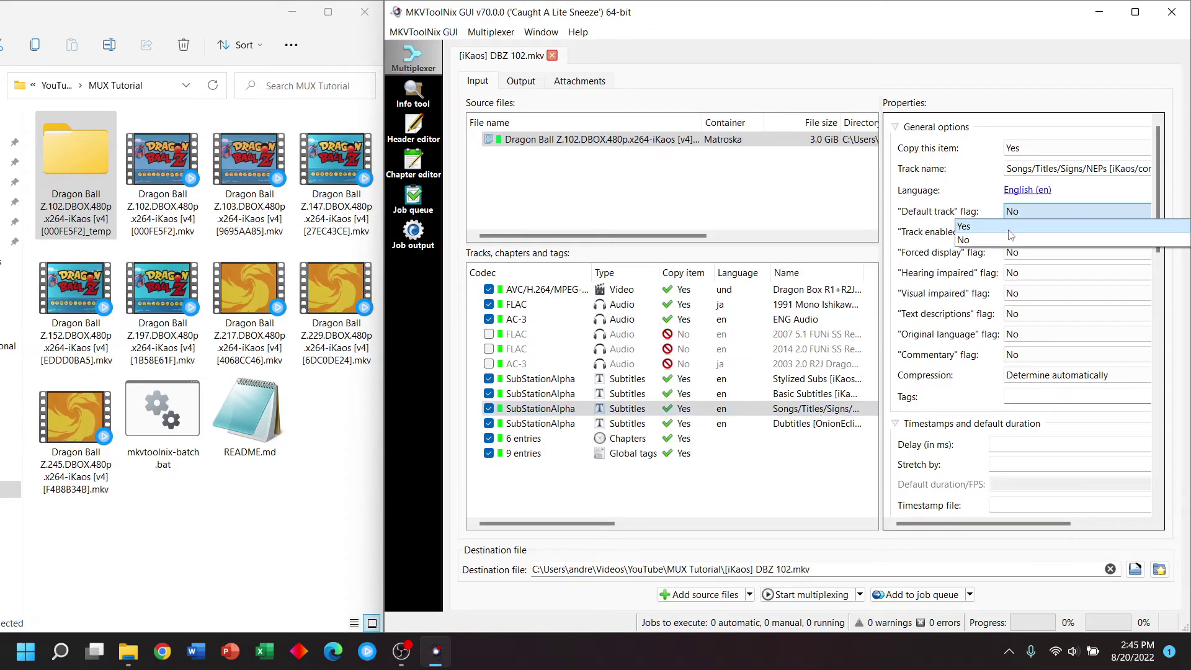
{"action": "left_click", "coordinate": [1009, 228]}
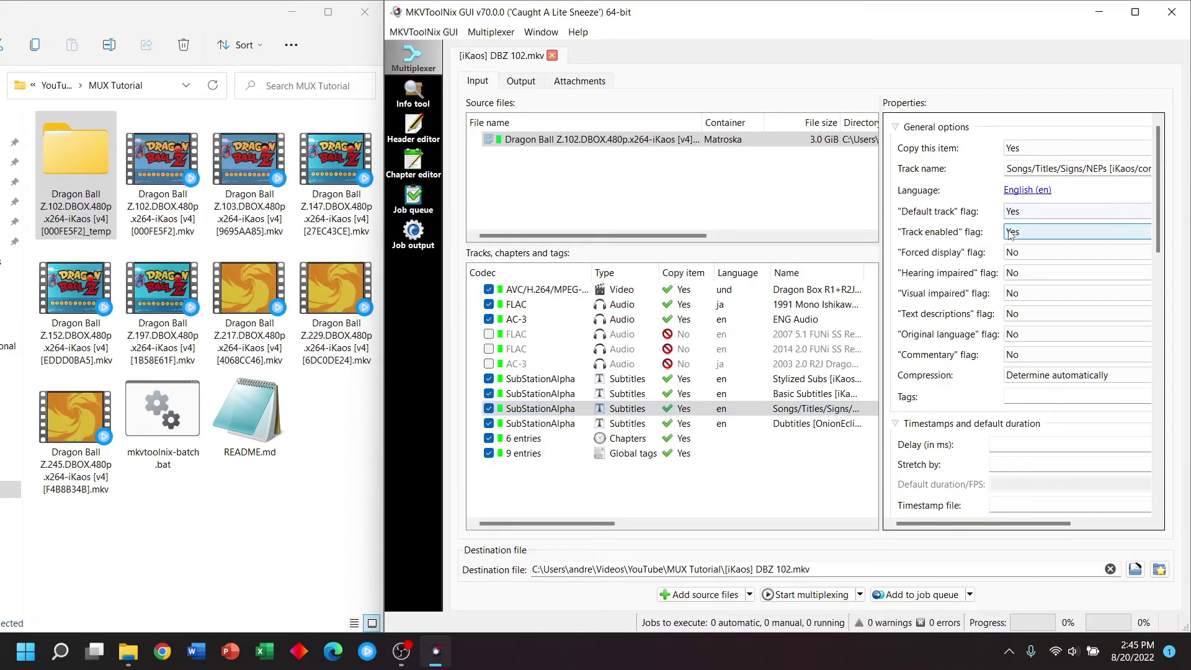
Exclude the Stylized Subs and Dubtitles subtitle tracks from the output
{"action": "left_click", "coordinate": [791, 380]}
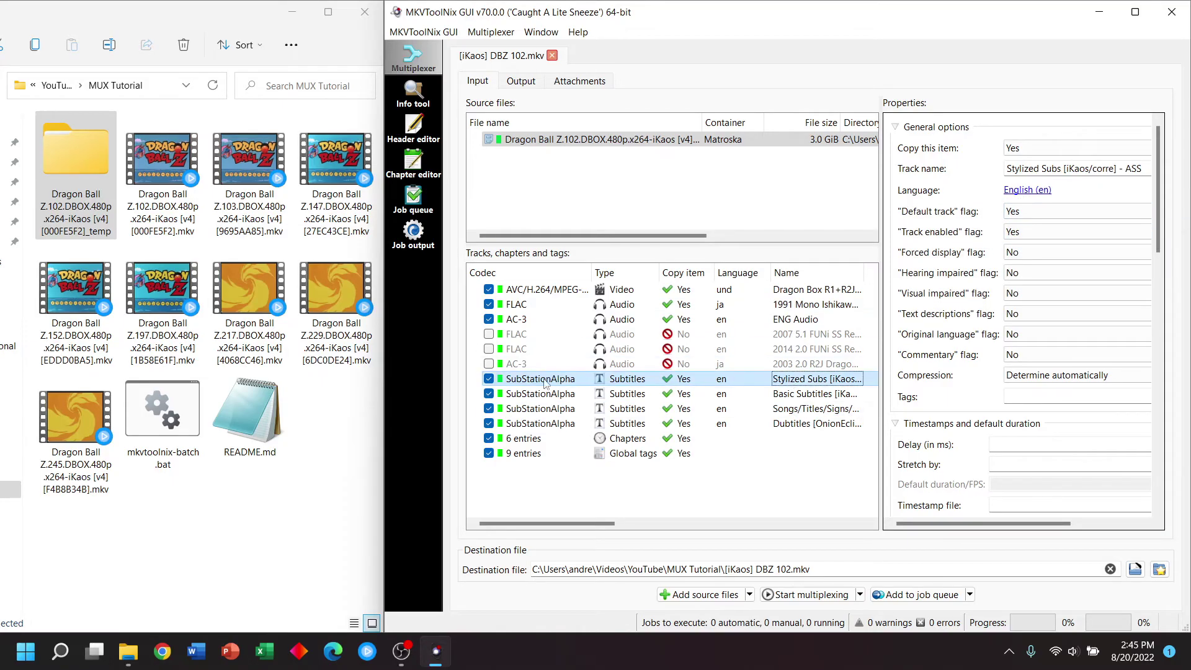
{"action": "left_click", "coordinate": [488, 380]}
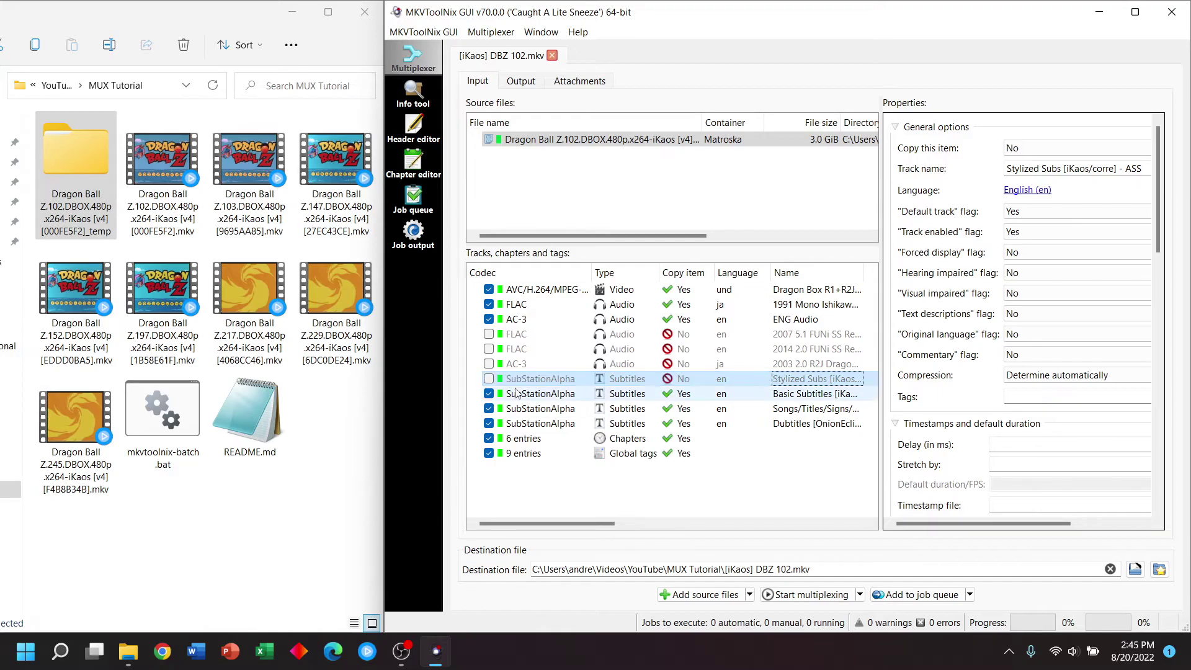
{"action": "left_click", "coordinate": [540, 426]}
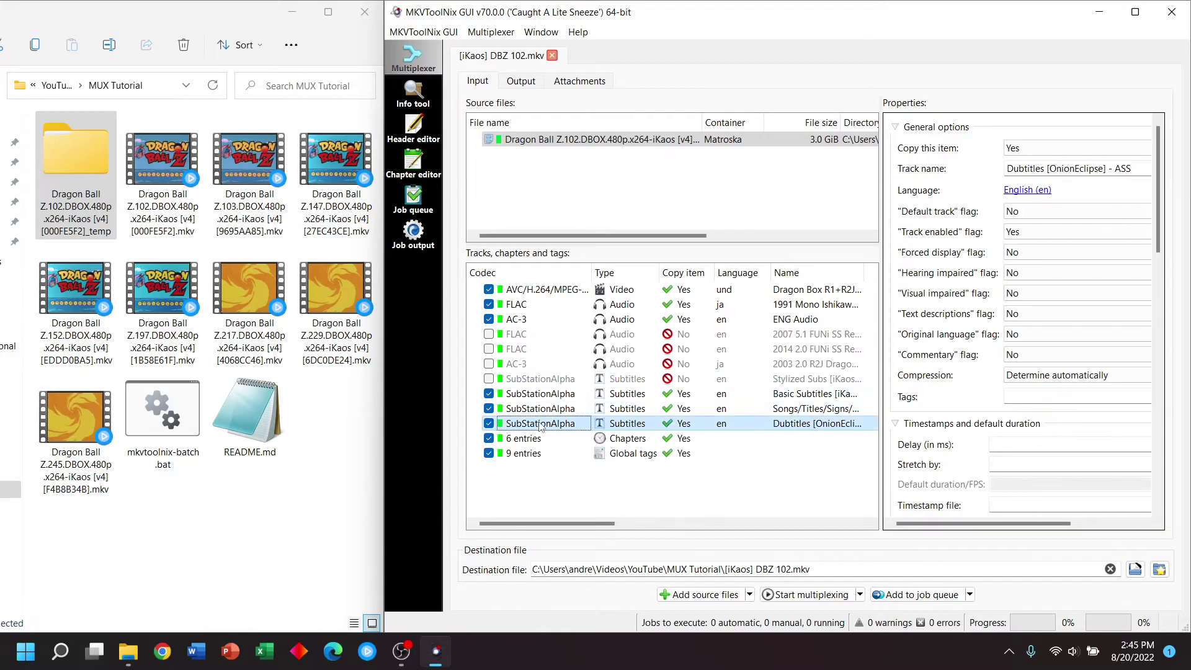
{"action": "left_click", "coordinate": [489, 424]}
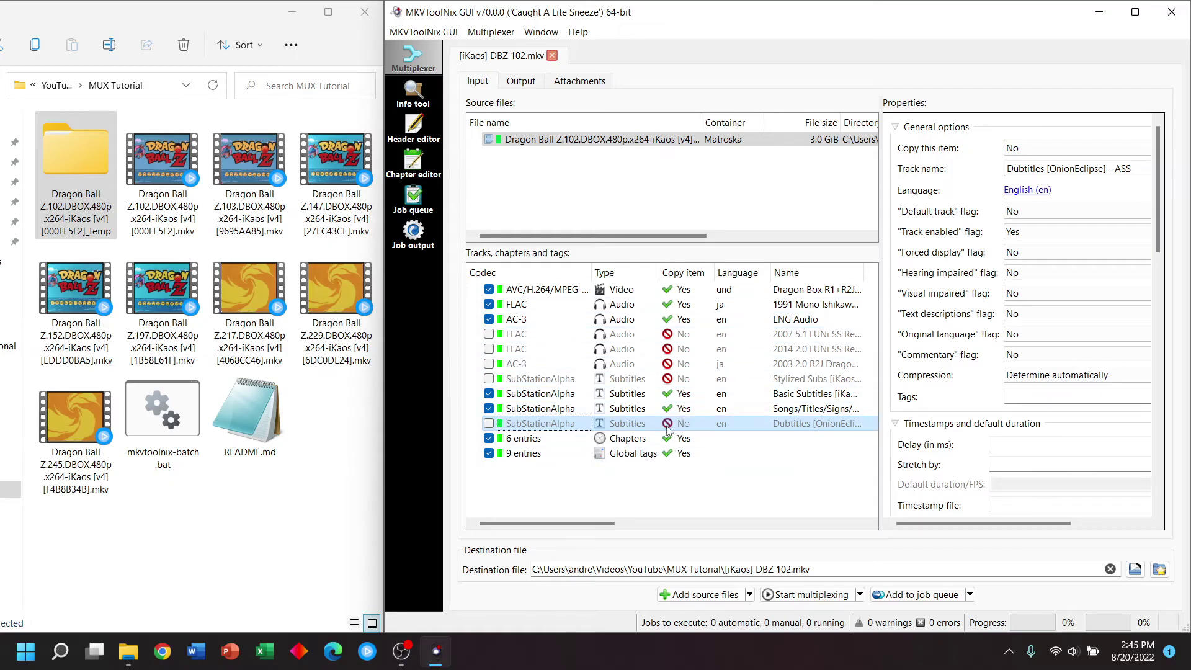
Set the output file title to 'My Video File', keeping [iKaos] DBZ 102.mkv as destination
{"action": "left_click", "coordinate": [522, 82]}
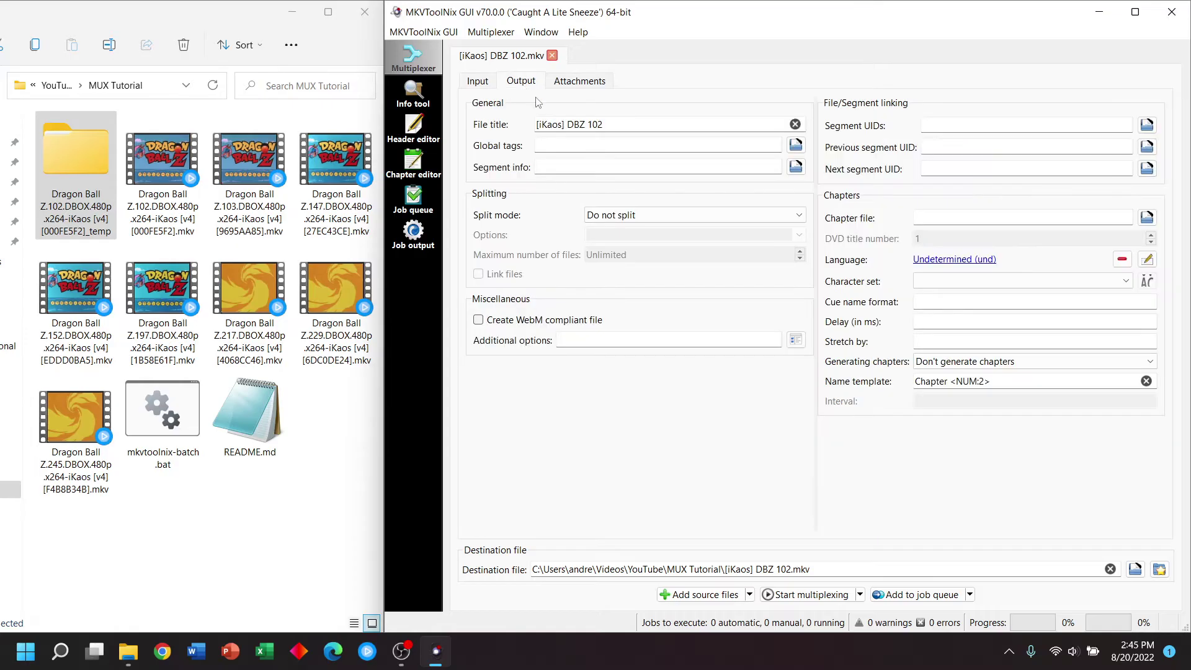
{"action": "triple_click", "coordinate": [630, 126]}
{"action": "type", "text": "My Video File"}
{"action": "left_click", "coordinate": [1136, 569]}
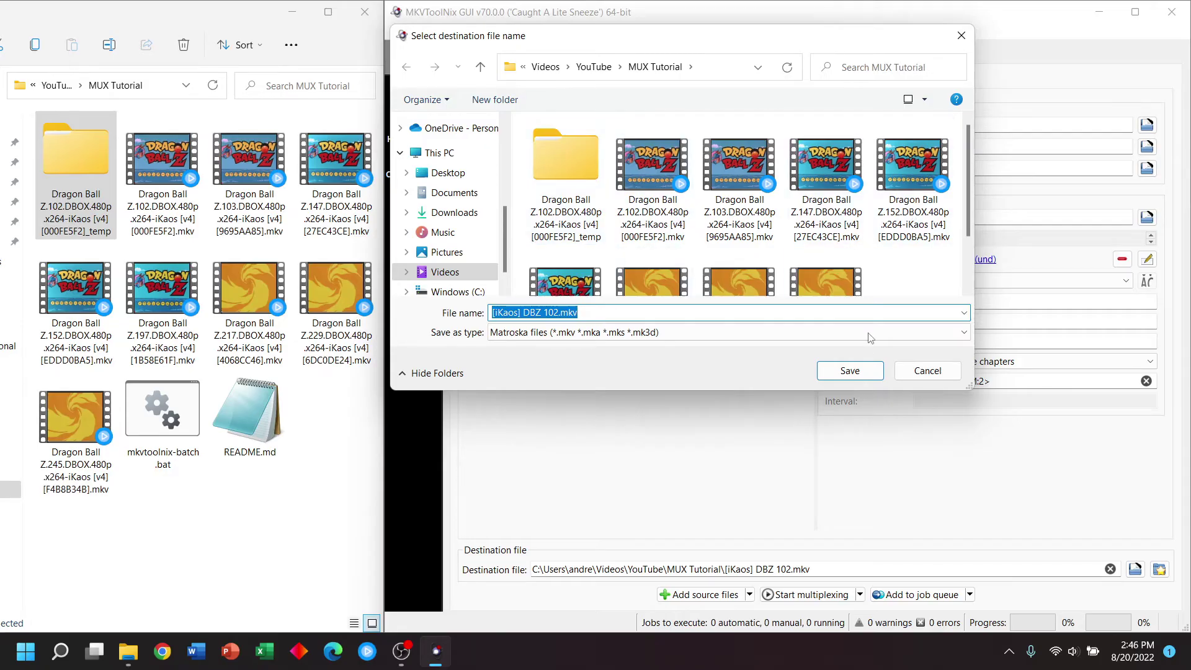
{"action": "left_click", "coordinate": [858, 372]}
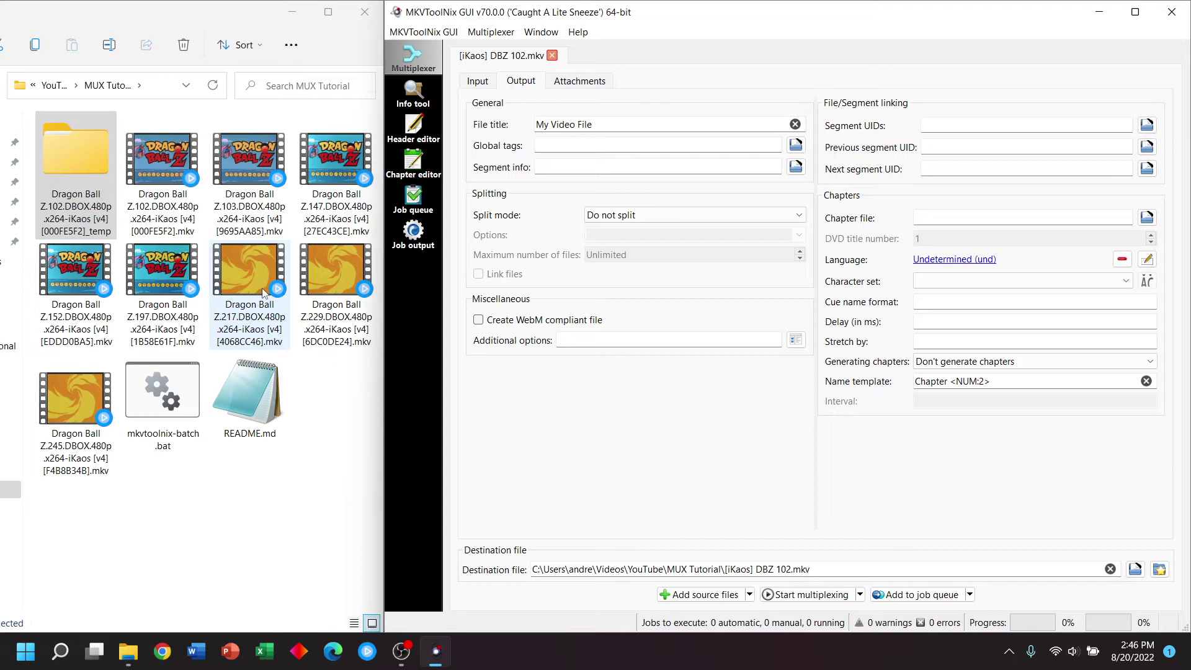
Run the remux and compare My Video File.mkv's 2.65 GB with the 3.09 GB original
{"action": "left_click", "coordinate": [809, 599]}
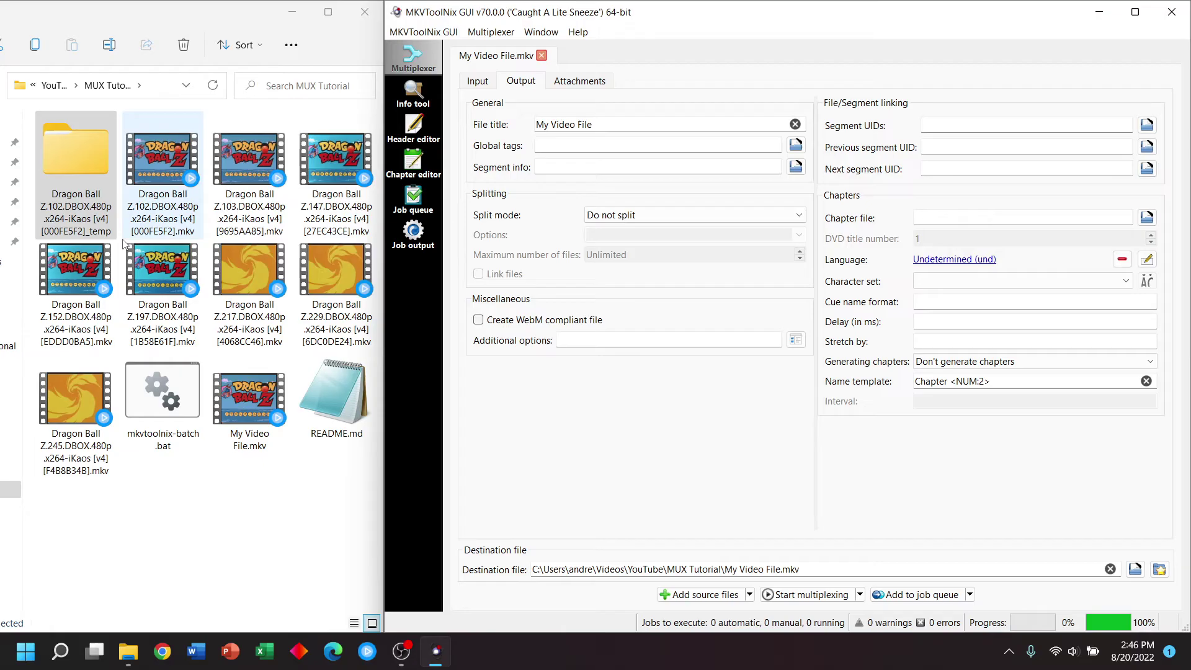
{"action": "left_click", "coordinate": [149, 213]}
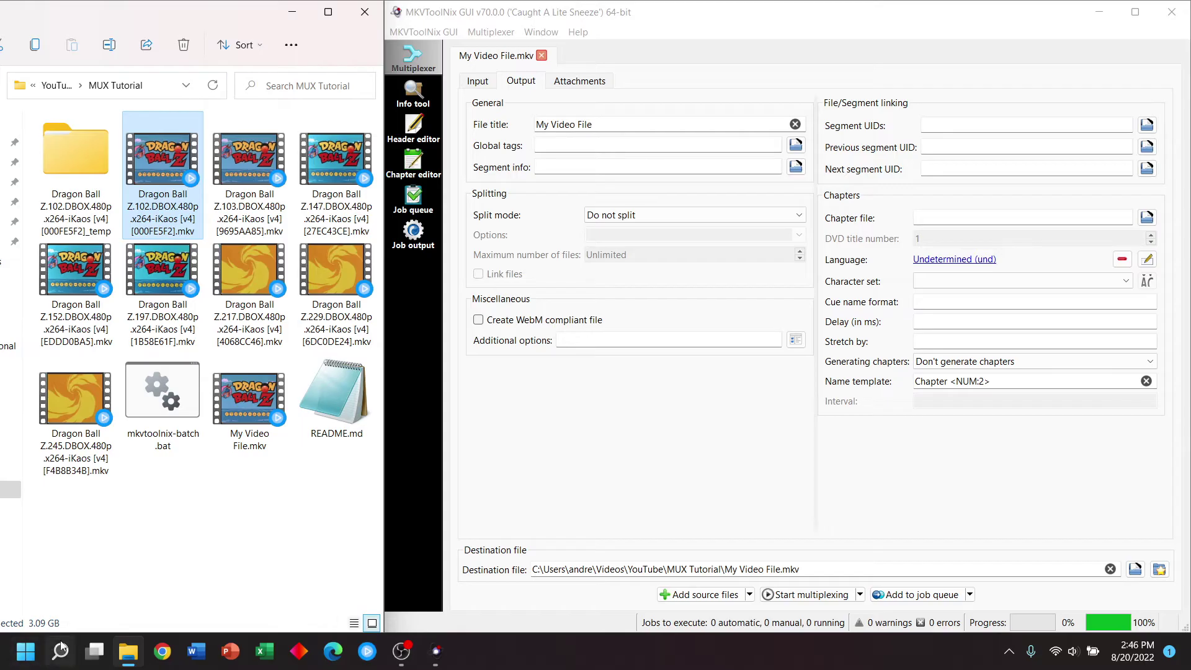
{"action": "left_click", "coordinate": [257, 402]}
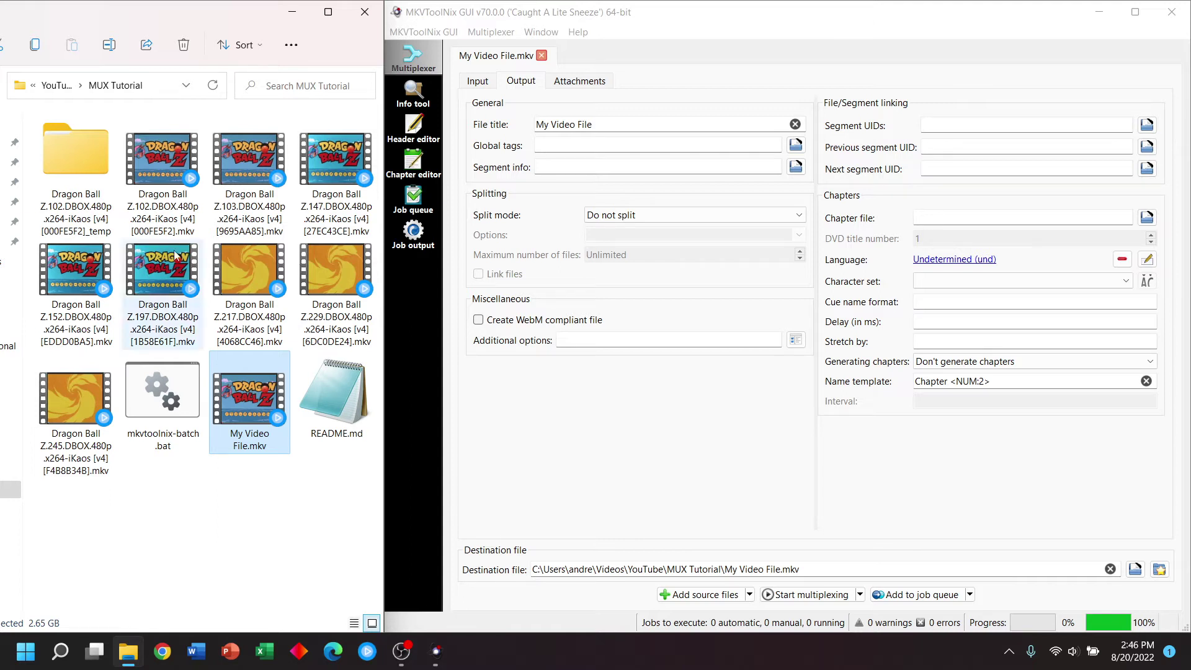
Close the finished job tab and delete My Video File.mkv from the MUX Tutorial folder
{"action": "left_click", "coordinate": [542, 56]}
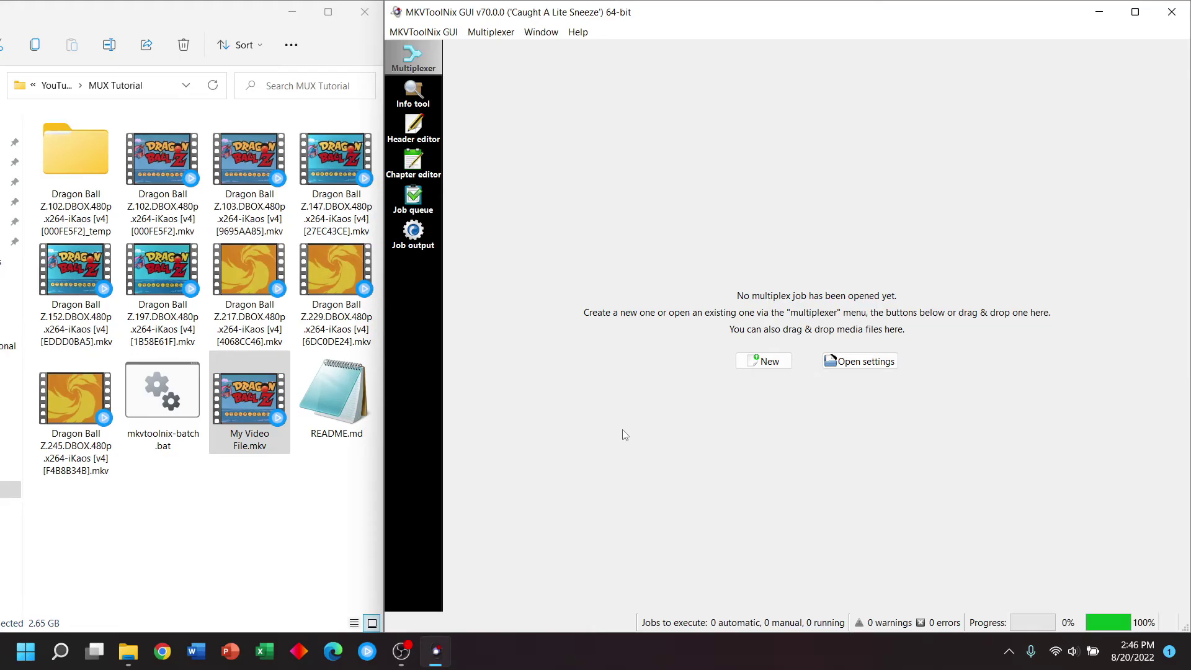
{"action": "left_click", "coordinate": [335, 397]}
{"action": "left_click", "coordinate": [251, 406]}
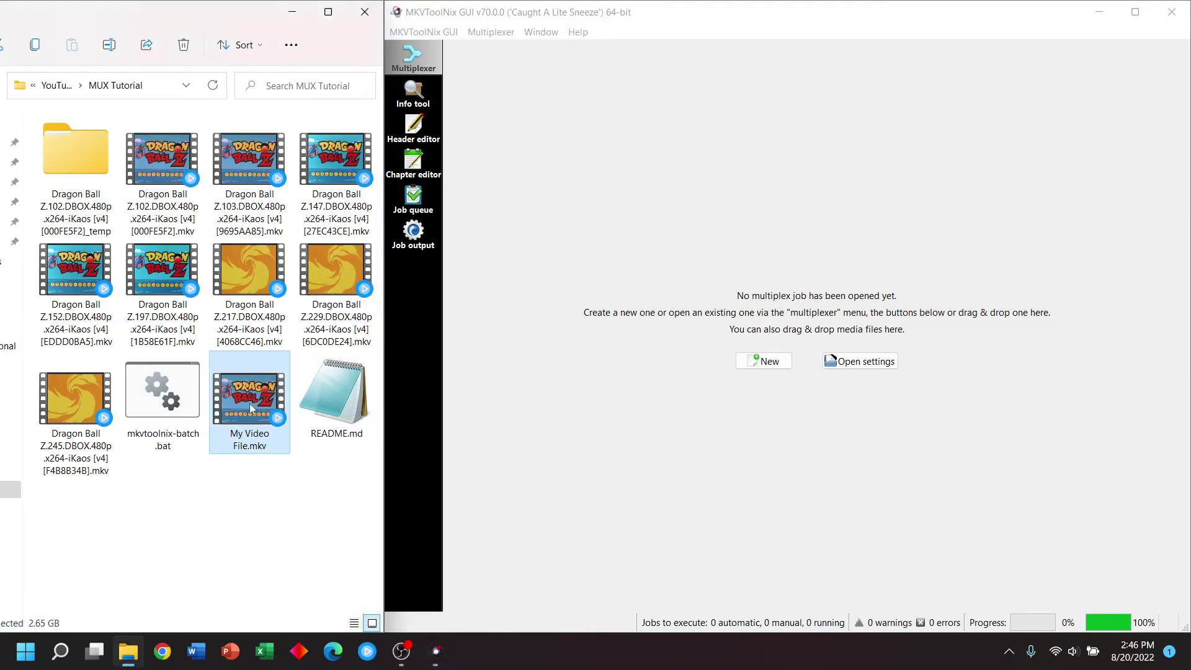
{"action": "key", "text": "Delete"}
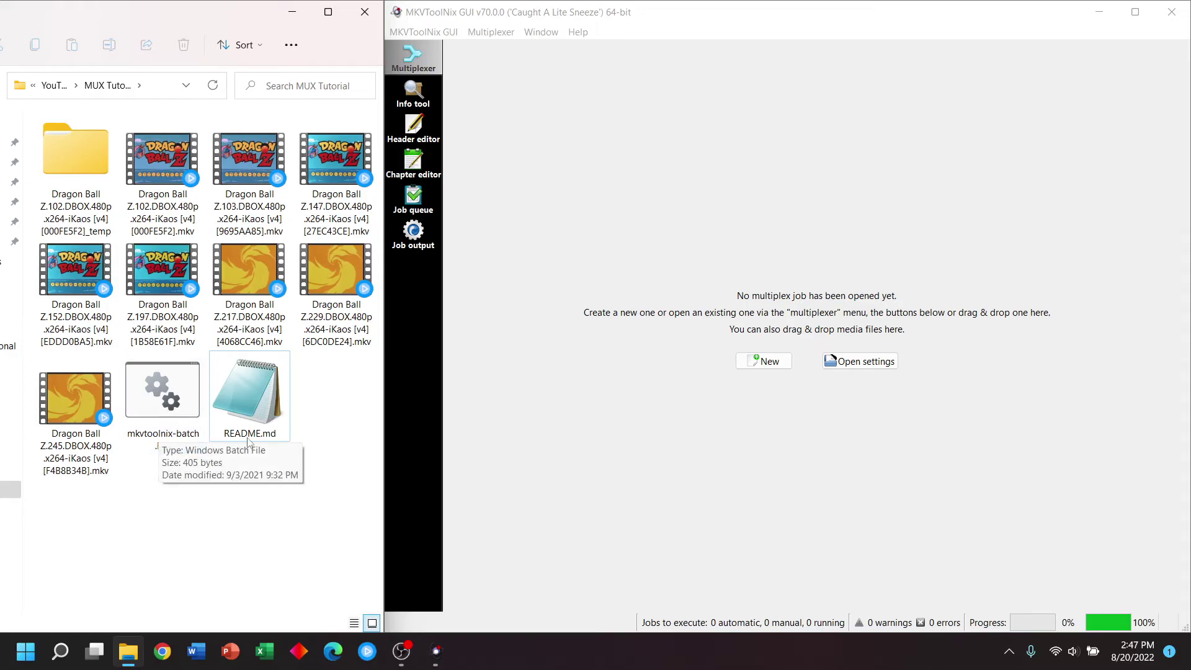
Read README.md's usage steps in Notepad, then load the Z.102 MKV into the multiplexer again
{"action": "left_click", "coordinate": [261, 391]}
{"action": "double_click", "coordinate": [258, 390]}
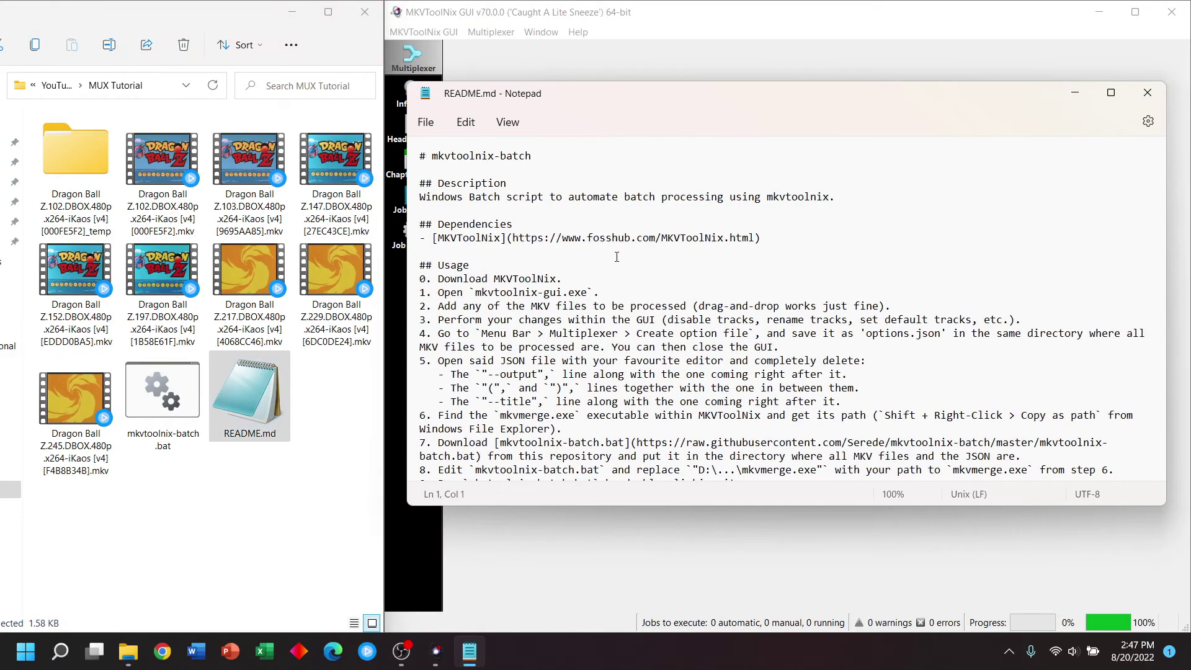
{"action": "scroll", "coordinate": [536, 229], "scroll_direction": "down", "scroll_amount": 3}
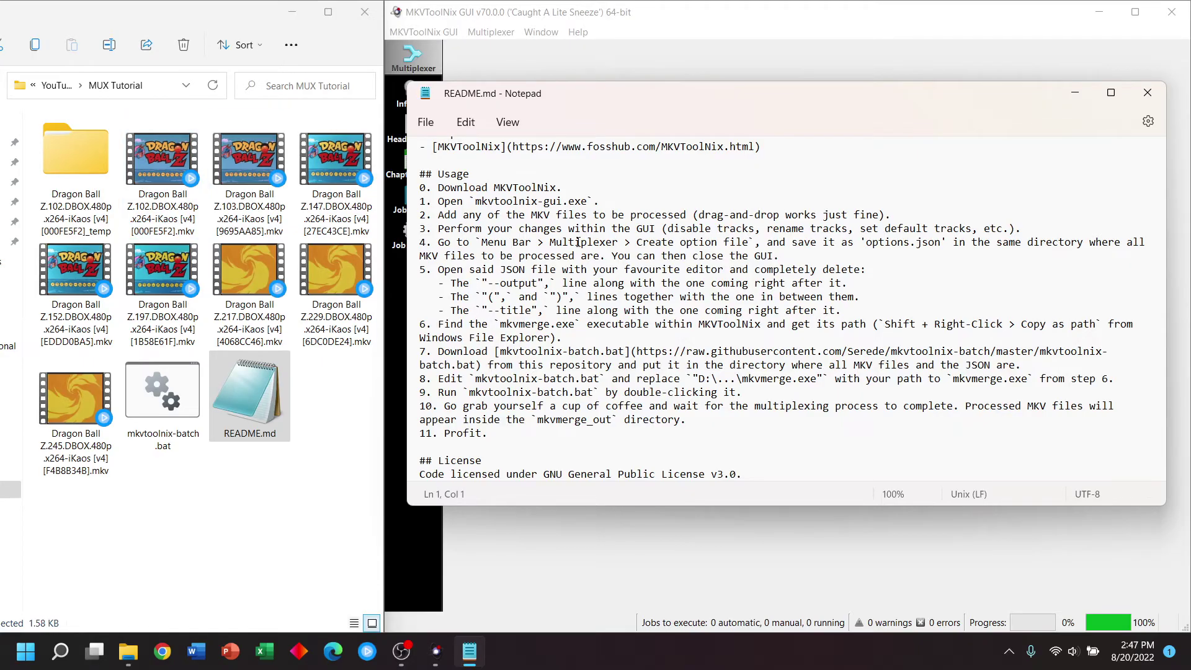
{"action": "left_click_drag", "start_coordinate": [160, 171], "coordinate": [594, 56]}
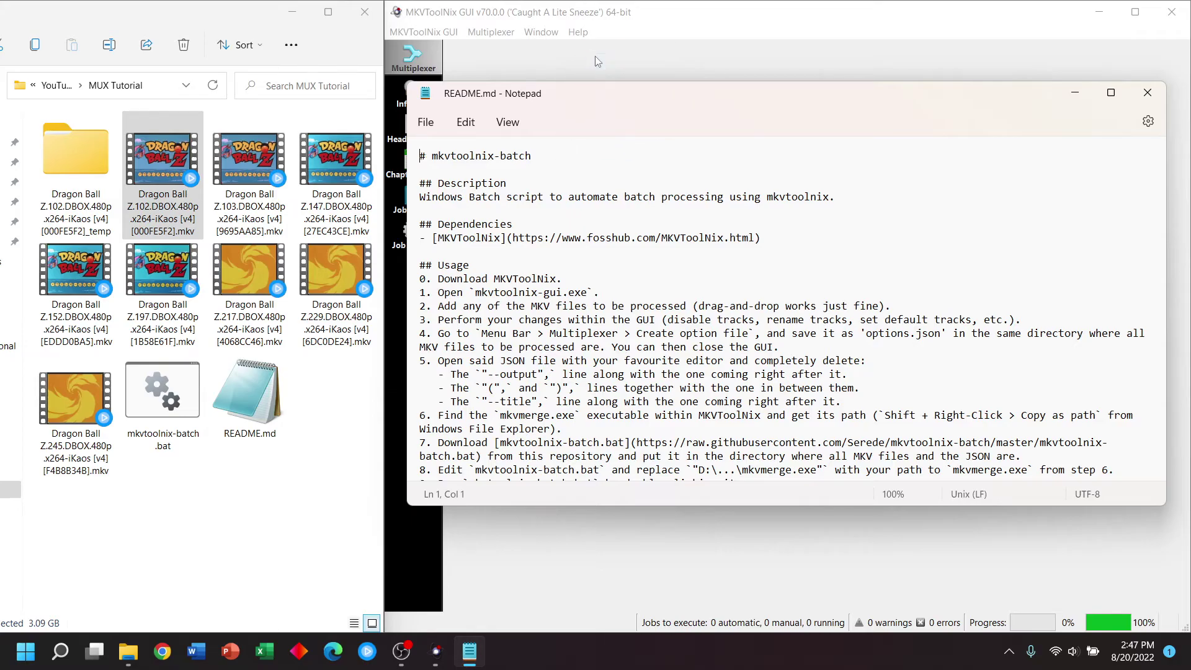
Exclude the 2007 5.1 FLAC, 2014 2.0 FLAC, 1999 AC-3 and 2003 2.0 AC-3 audio tracks
{"action": "left_click", "coordinate": [1072, 94]}
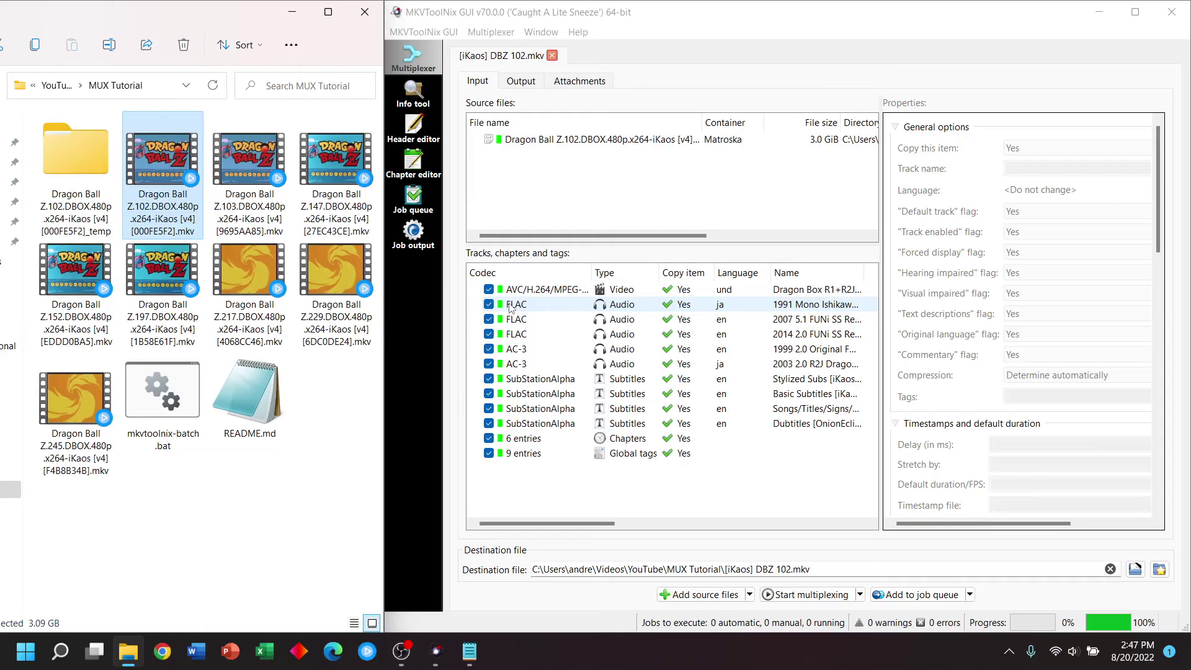
{"action": "left_click", "coordinate": [489, 319]}
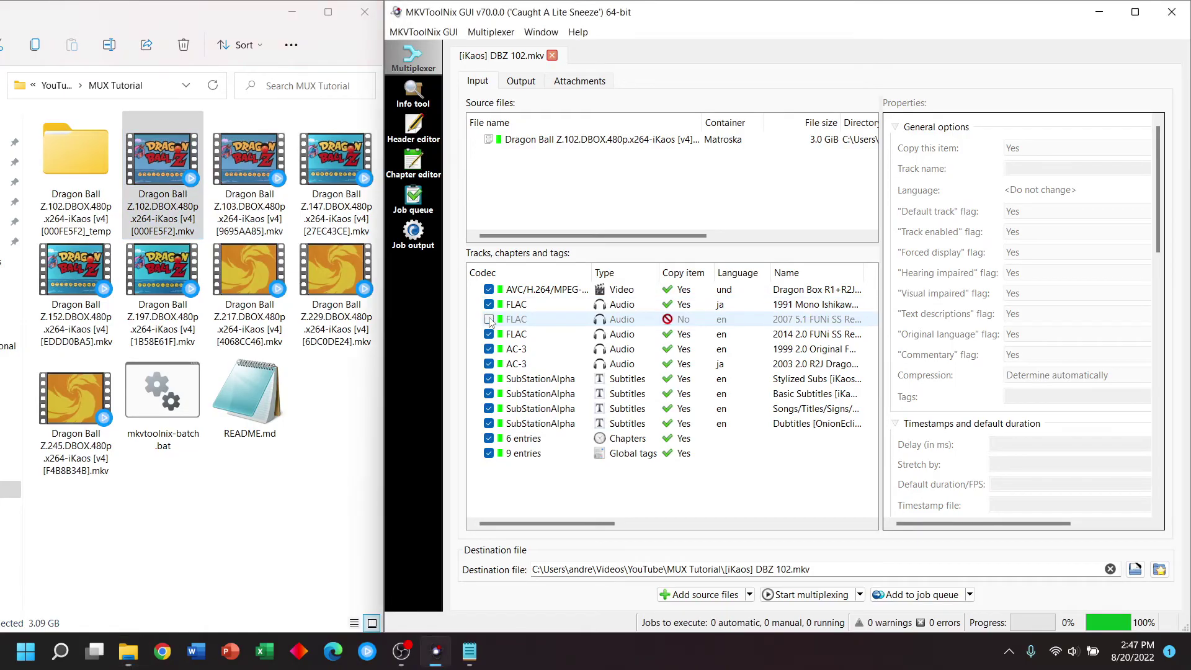
{"action": "left_click", "coordinate": [490, 333]}
{"action": "left_click", "coordinate": [489, 349]}
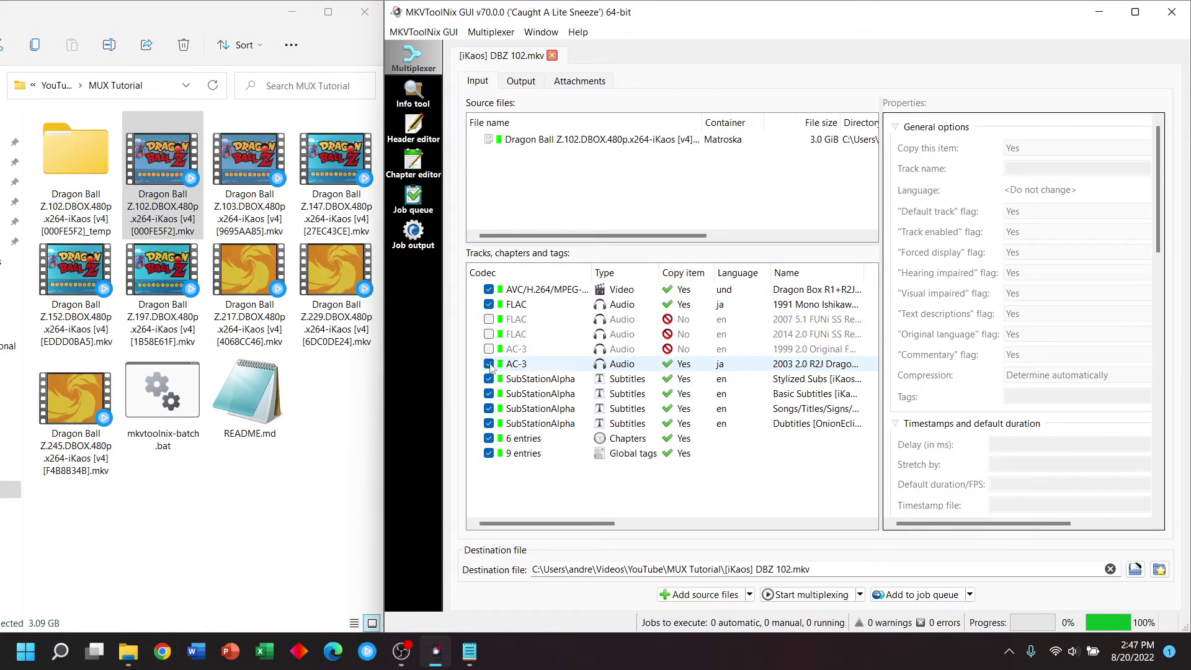
{"action": "left_click", "coordinate": [489, 364]}
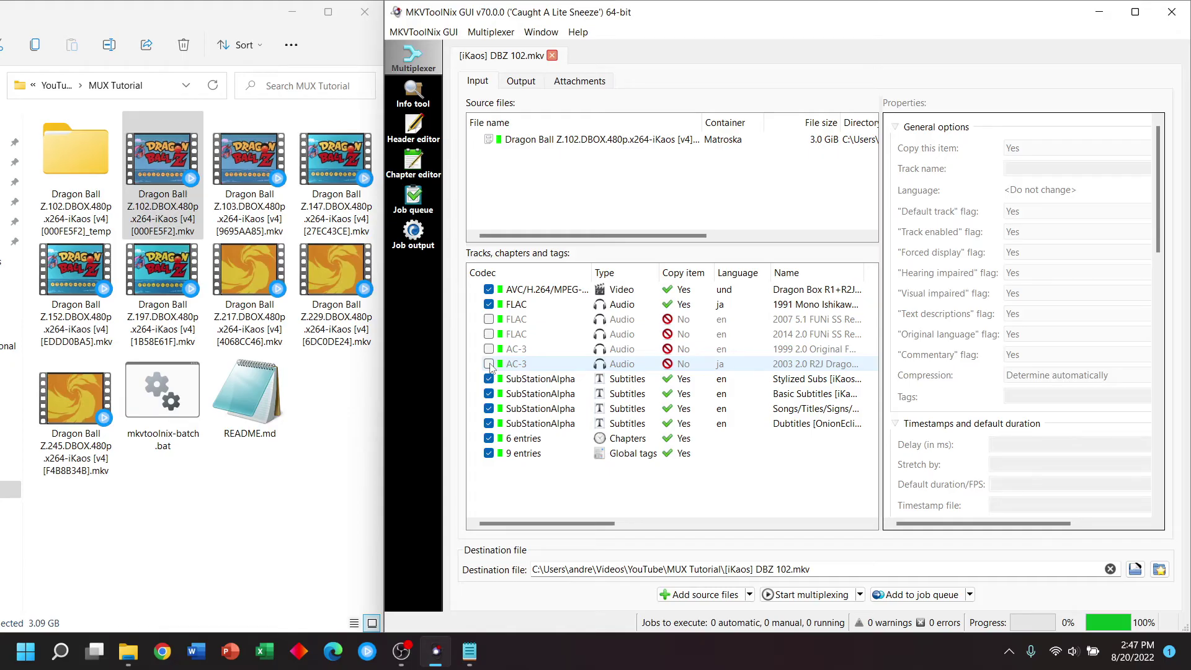
Exclude the Basic Subtitles, Songs/Titles/Signs and Dubtitles subtitle tracks, keeping Stylized Subs
{"action": "left_click", "coordinate": [489, 394]}
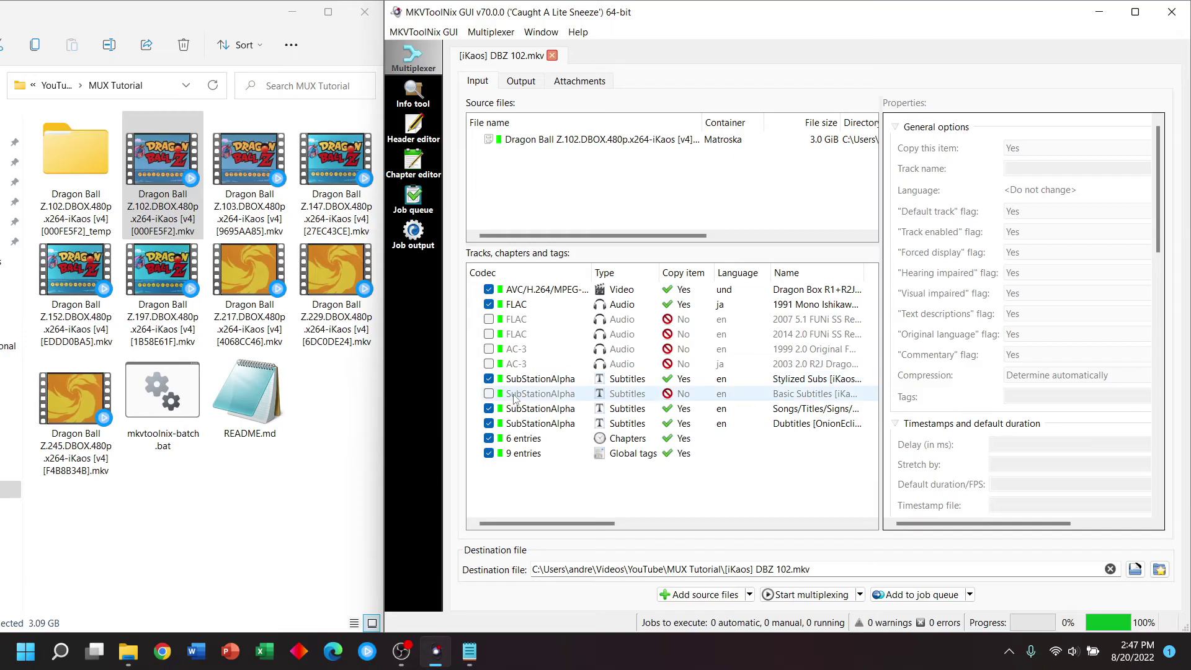
{"action": "left_click", "coordinate": [752, 401]}
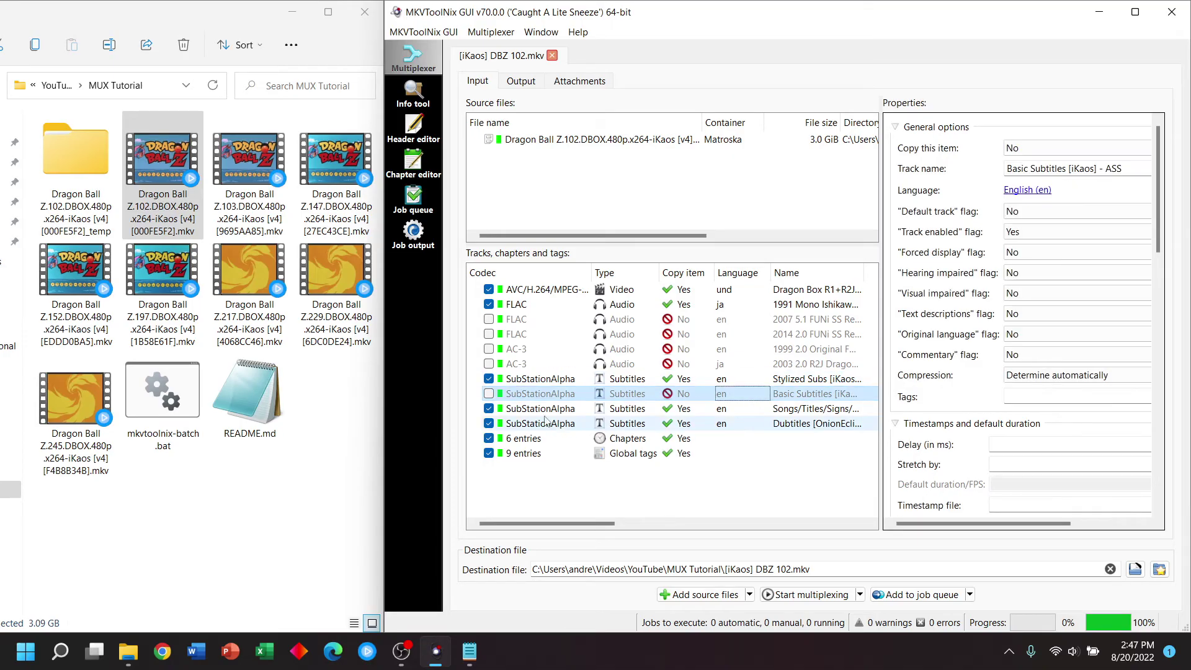
{"action": "left_click", "coordinate": [489, 410]}
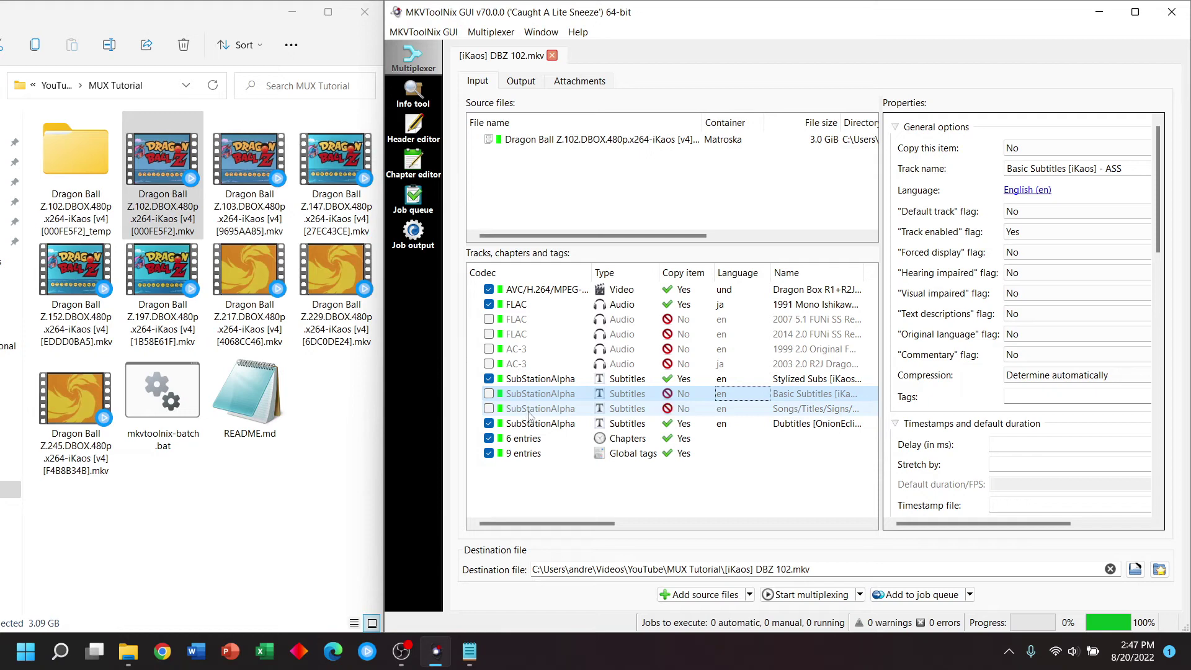
{"action": "left_click", "coordinate": [529, 413]}
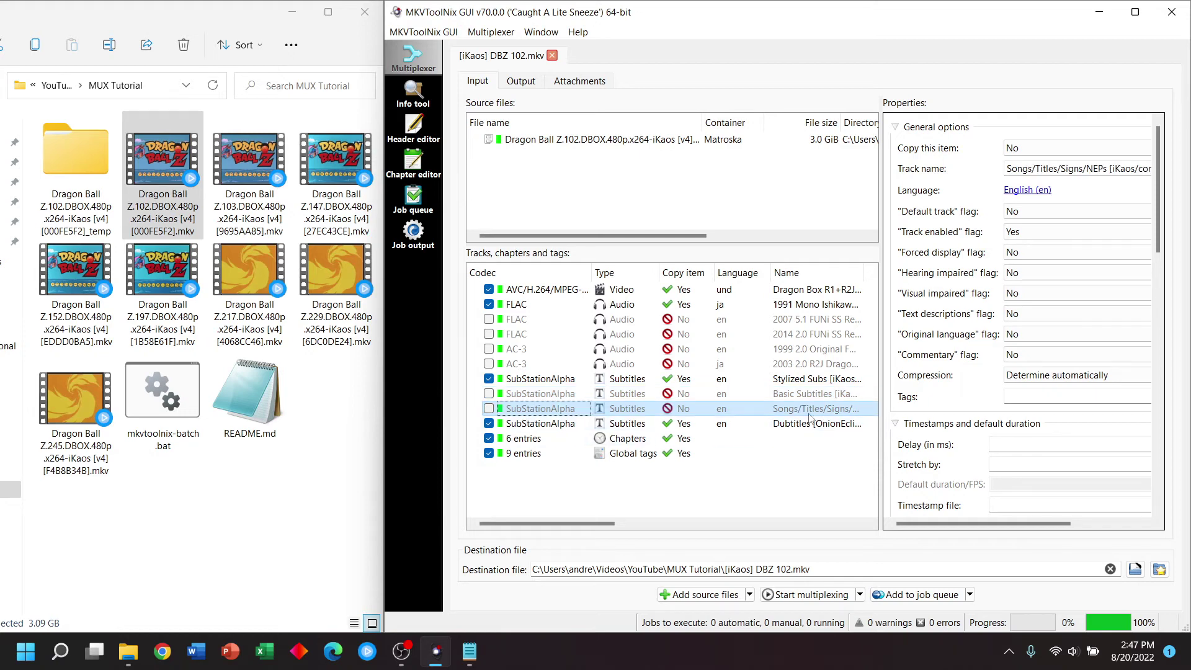
{"action": "left_click", "coordinate": [789, 428]}
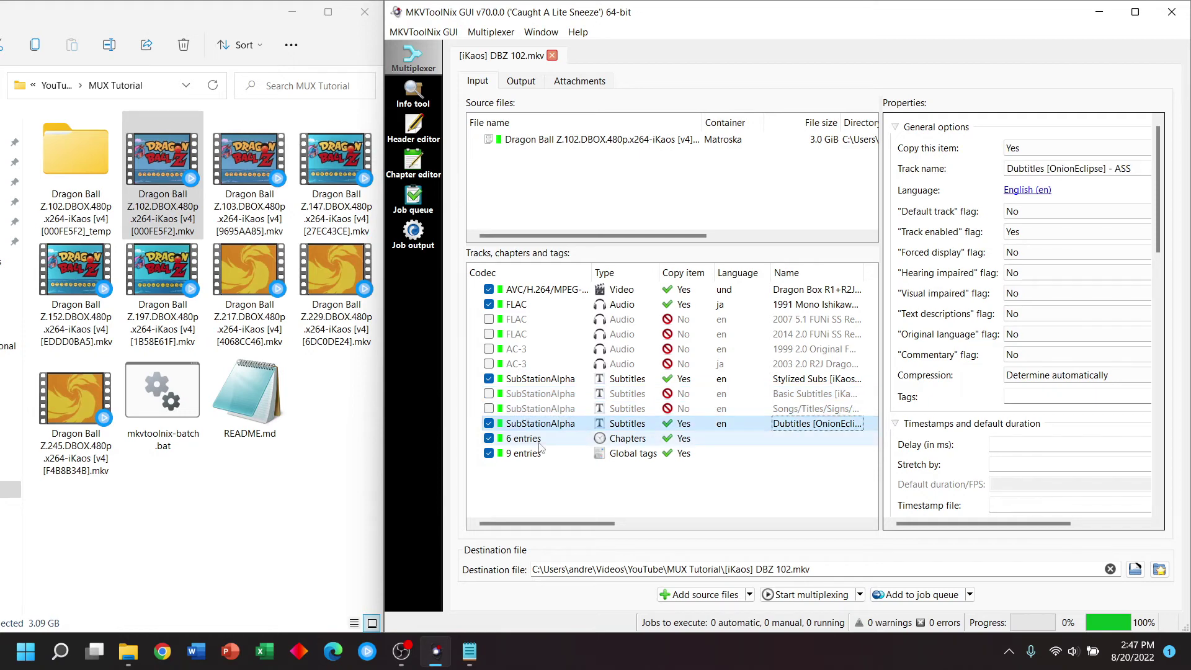
{"action": "left_click", "coordinate": [489, 425]}
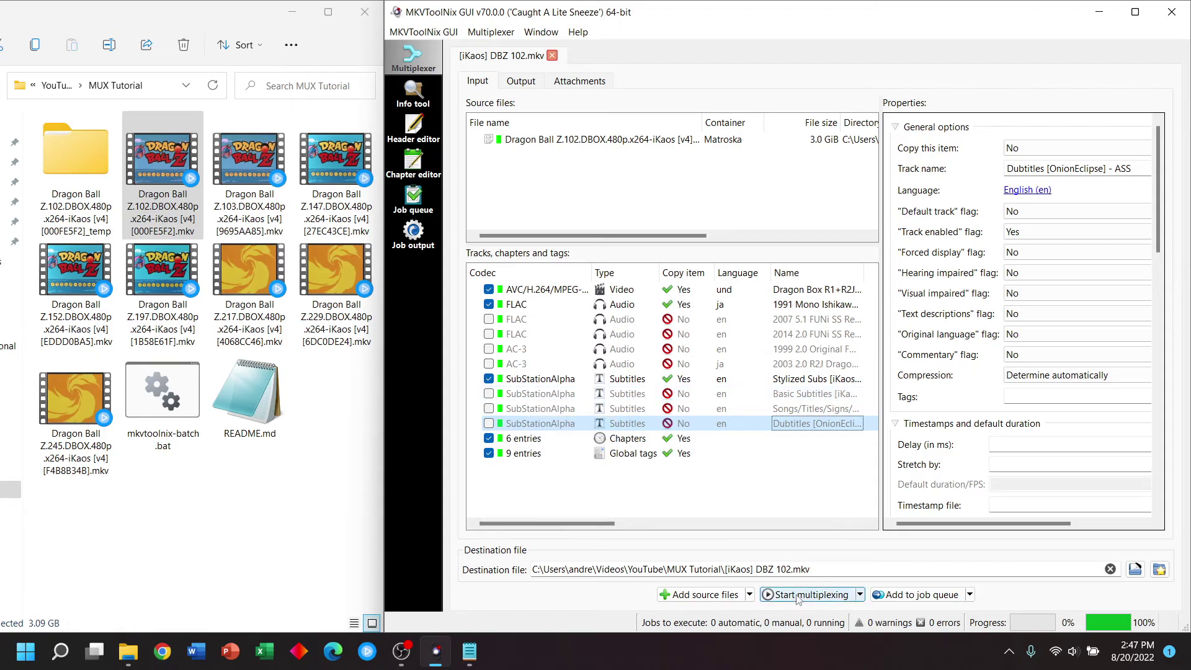
Save the current multiplex settings as the option file options.json
{"action": "left_click", "coordinate": [491, 33]}
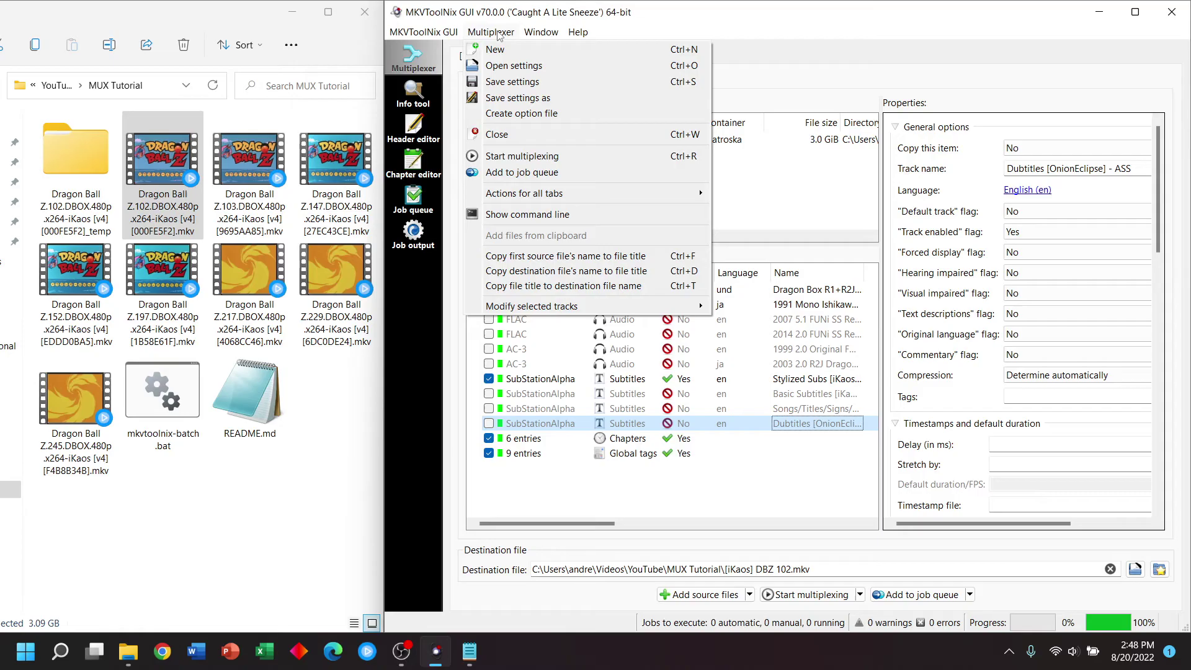
{"action": "left_click", "coordinate": [543, 116]}
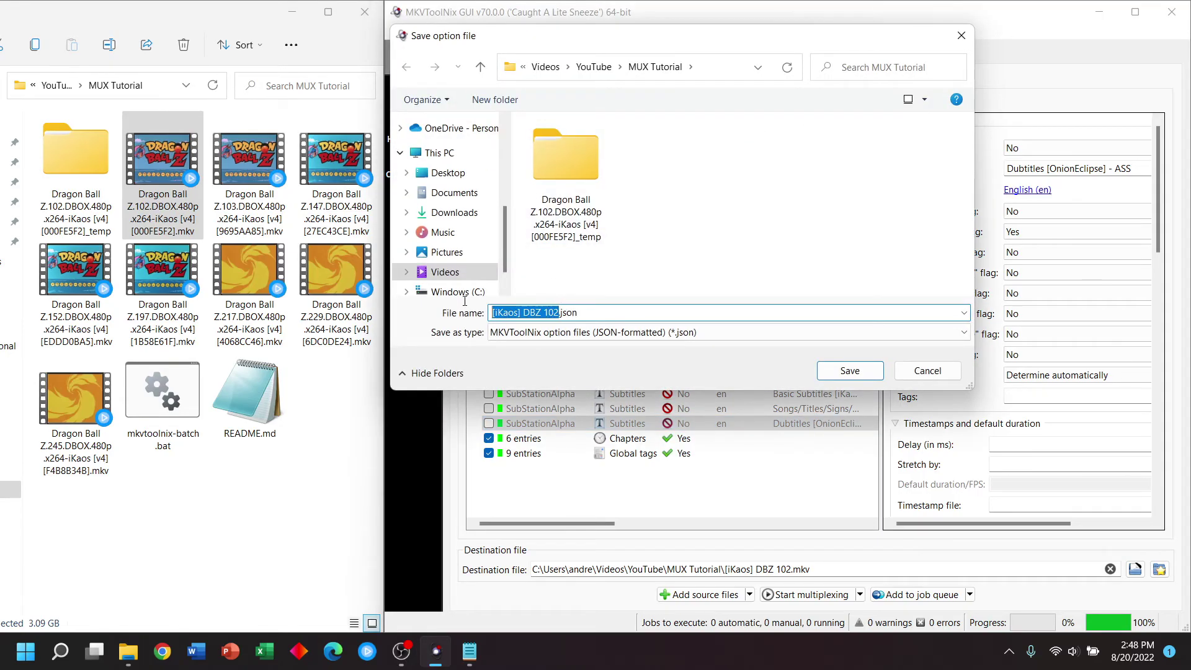
{"action": "type", "text": "options"}
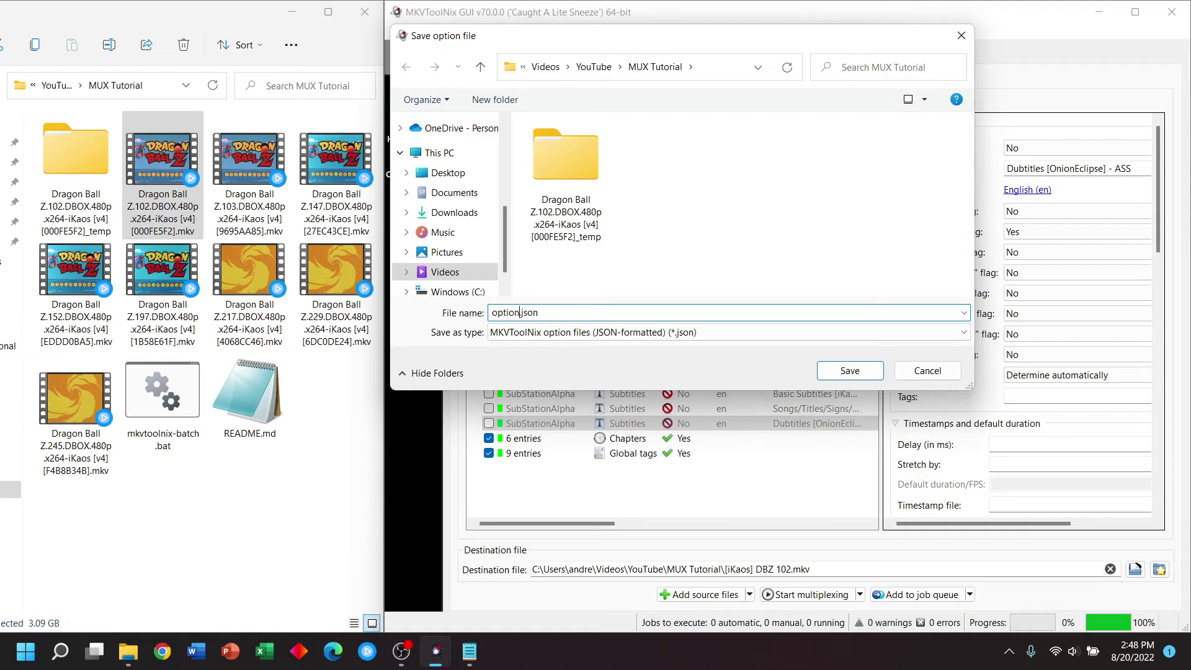
{"action": "left_click", "coordinate": [833, 374]}
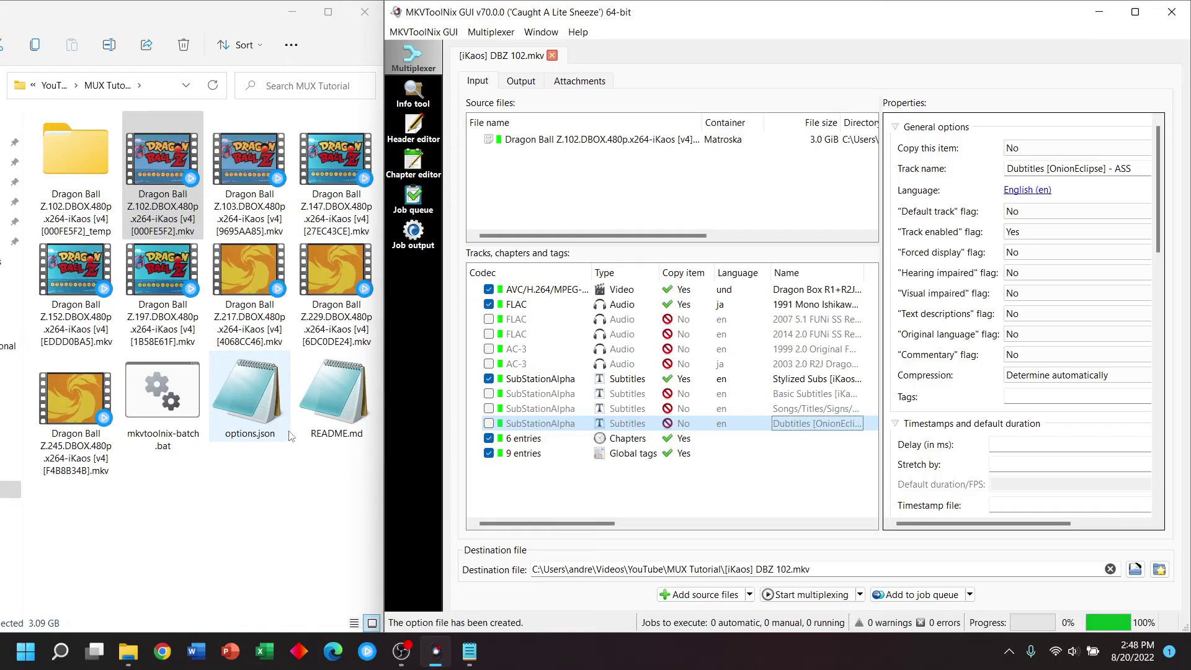
Quit MKVToolNix, discarding the modified settings for DBZ 102
{"action": "left_click", "coordinate": [470, 652]}
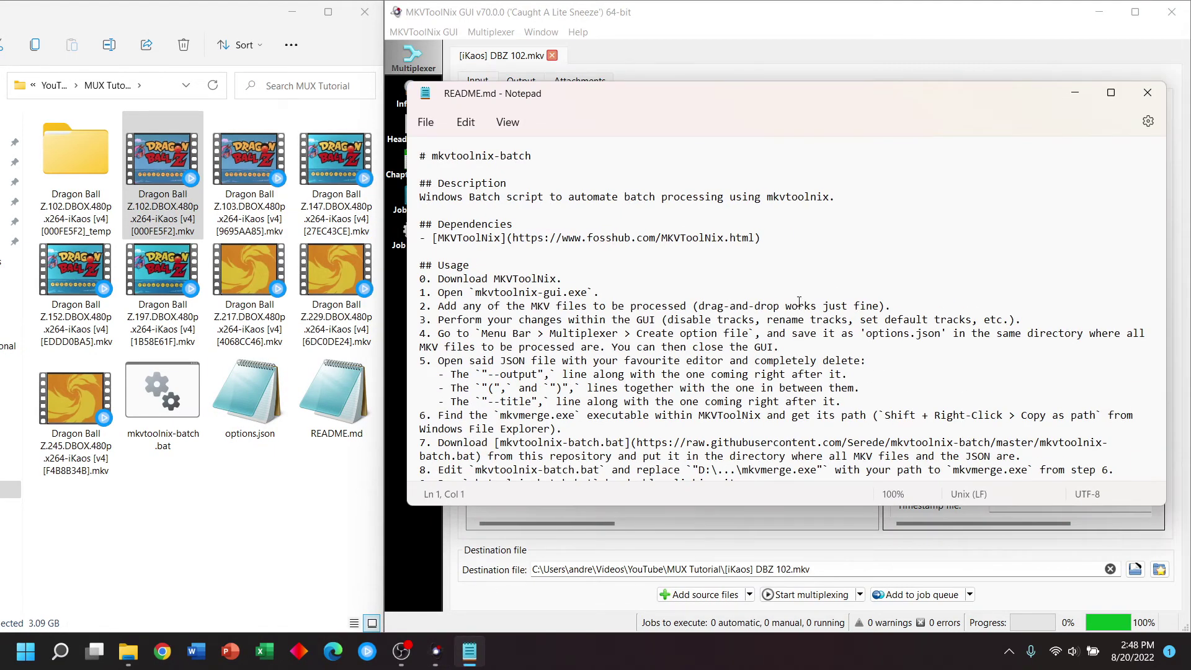
{"action": "left_click", "coordinate": [1171, 12]}
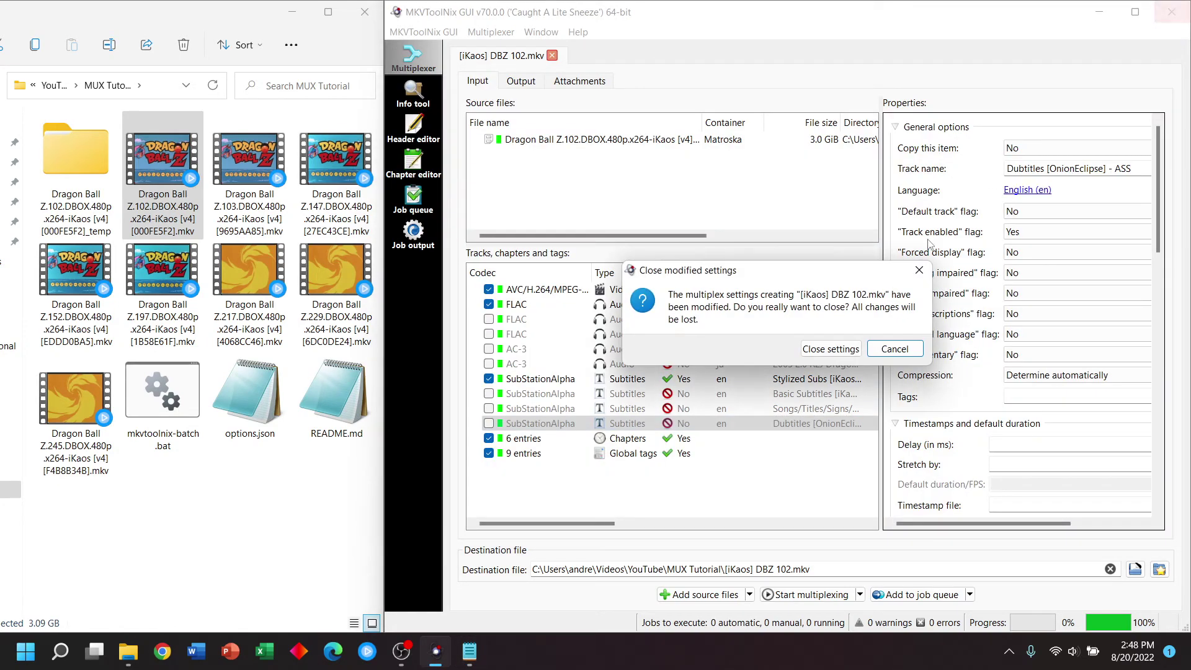
{"action": "left_click", "coordinate": [812, 354]}
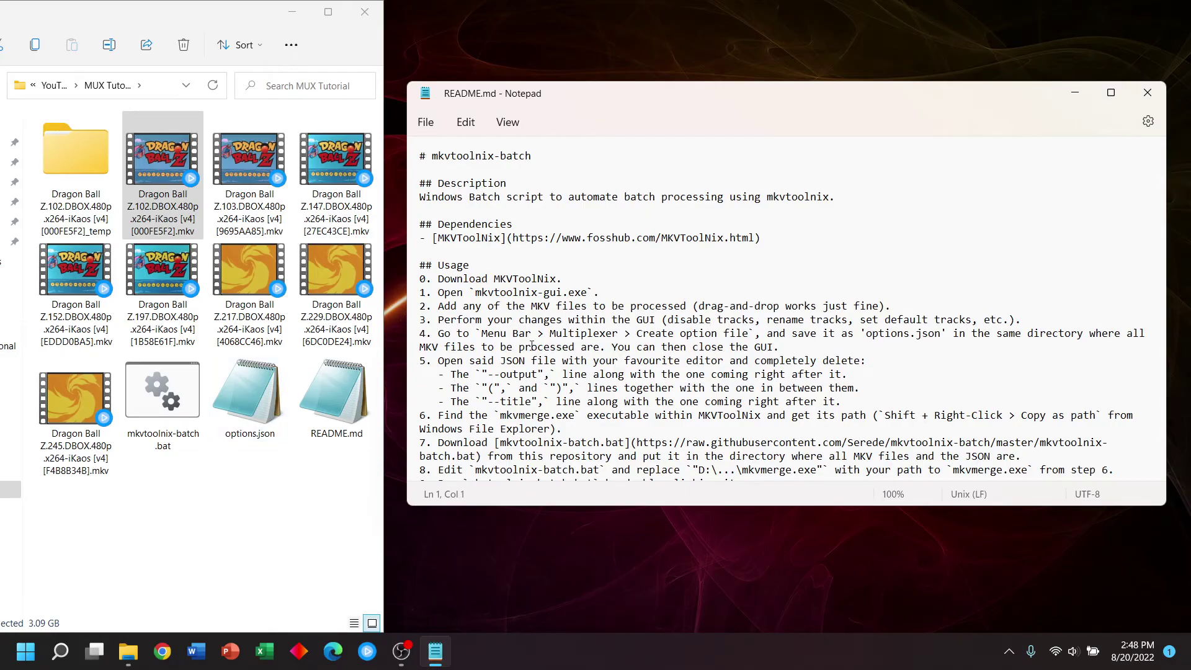
Open options.json in Notepad and delete the --output line and its path
{"action": "scroll", "coordinate": [527, 344], "scroll_direction": "down", "scroll_amount": 1}
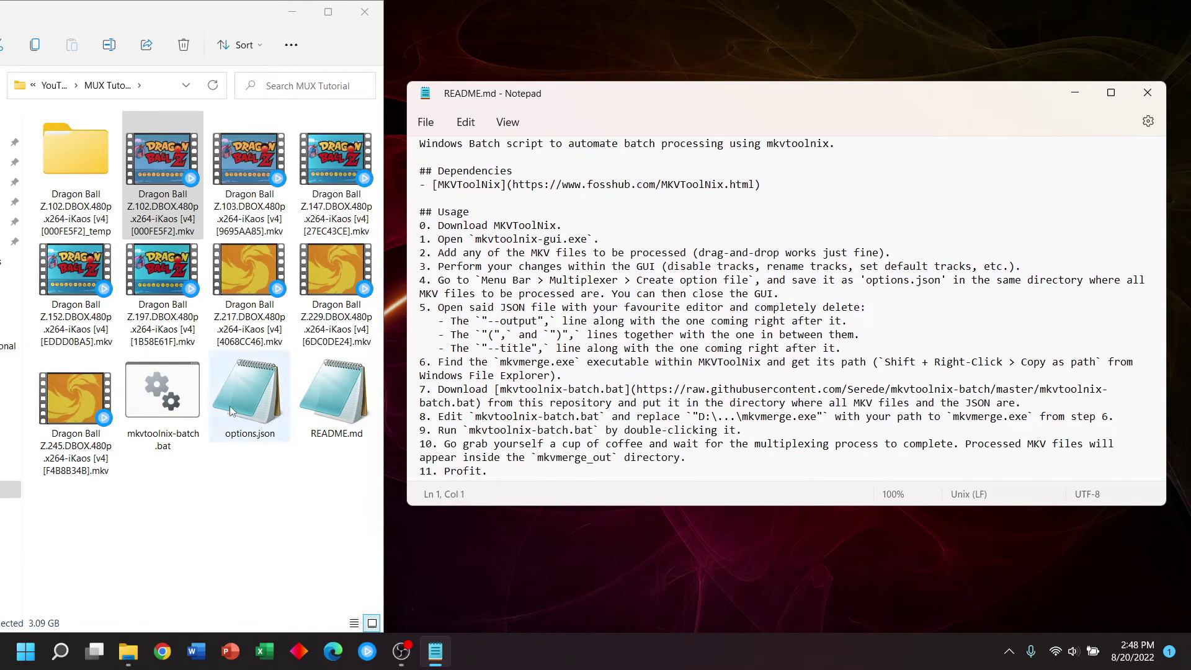
{"action": "double_click", "coordinate": [248, 407]}
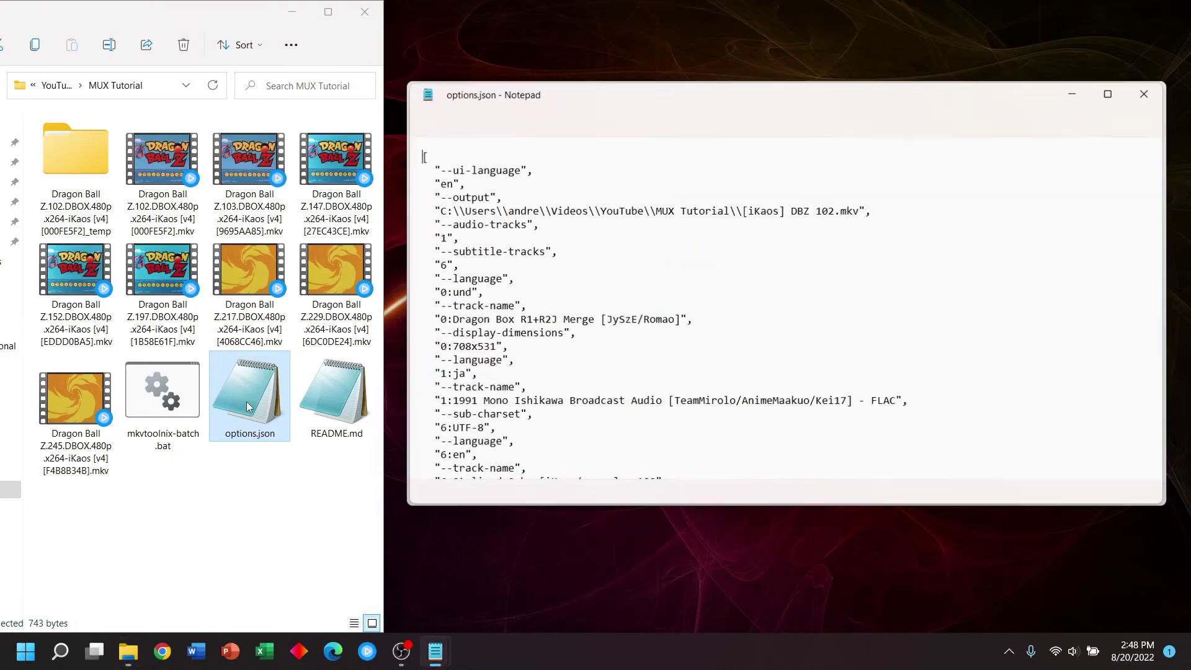
{"action": "left_click_drag", "start_coordinate": [890, 210], "coordinate": [391, 198]}
{"action": "key", "text": "BackSpace"}
{"action": "key", "text": "BackSpace"}
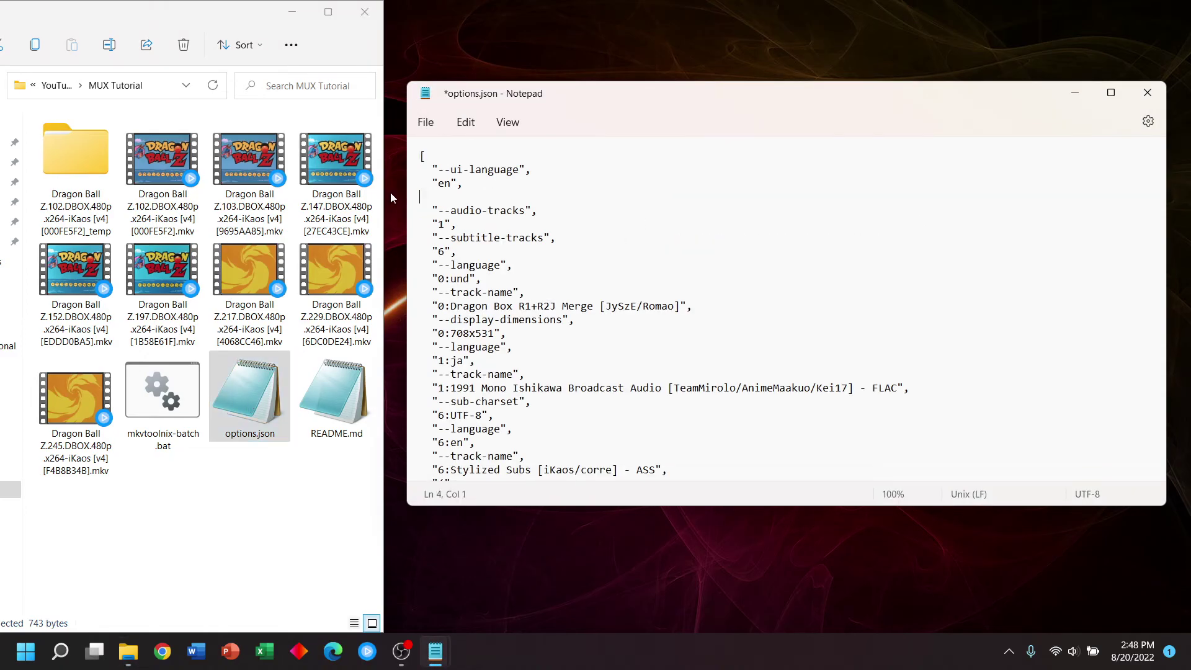
Delete the input-file through --title lines, then save and close options.json
{"action": "scroll", "coordinate": [617, 365], "scroll_direction": "down", "scroll_amount": 3}
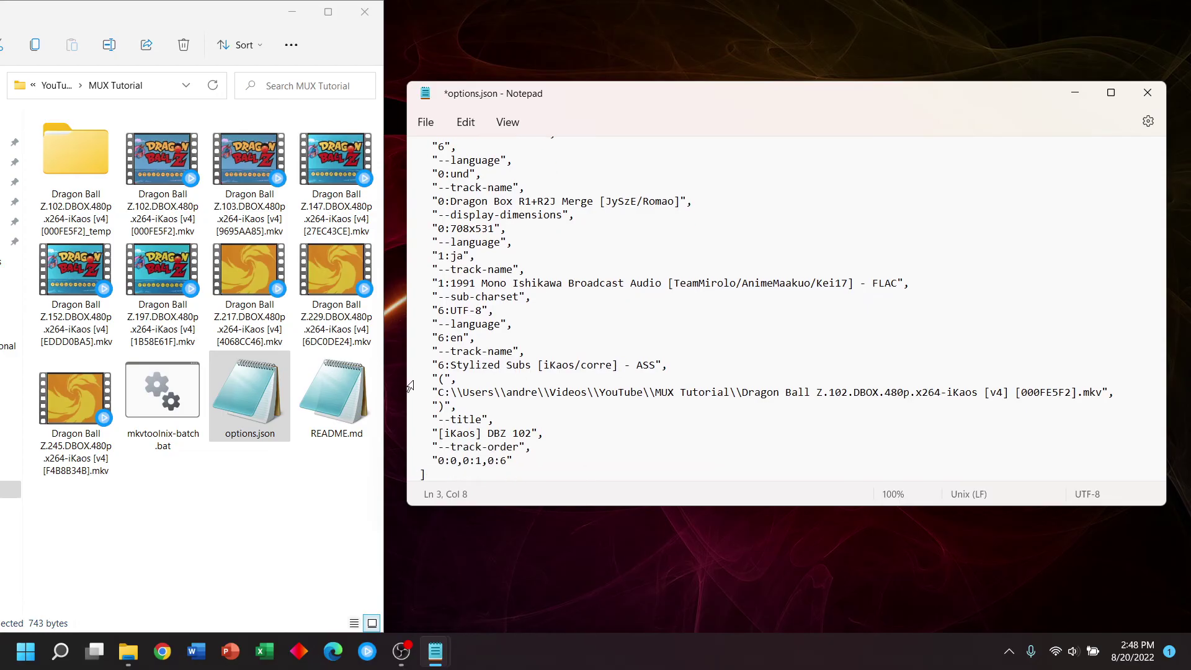
{"action": "left_click_drag", "start_coordinate": [422, 378], "coordinate": [553, 435]}
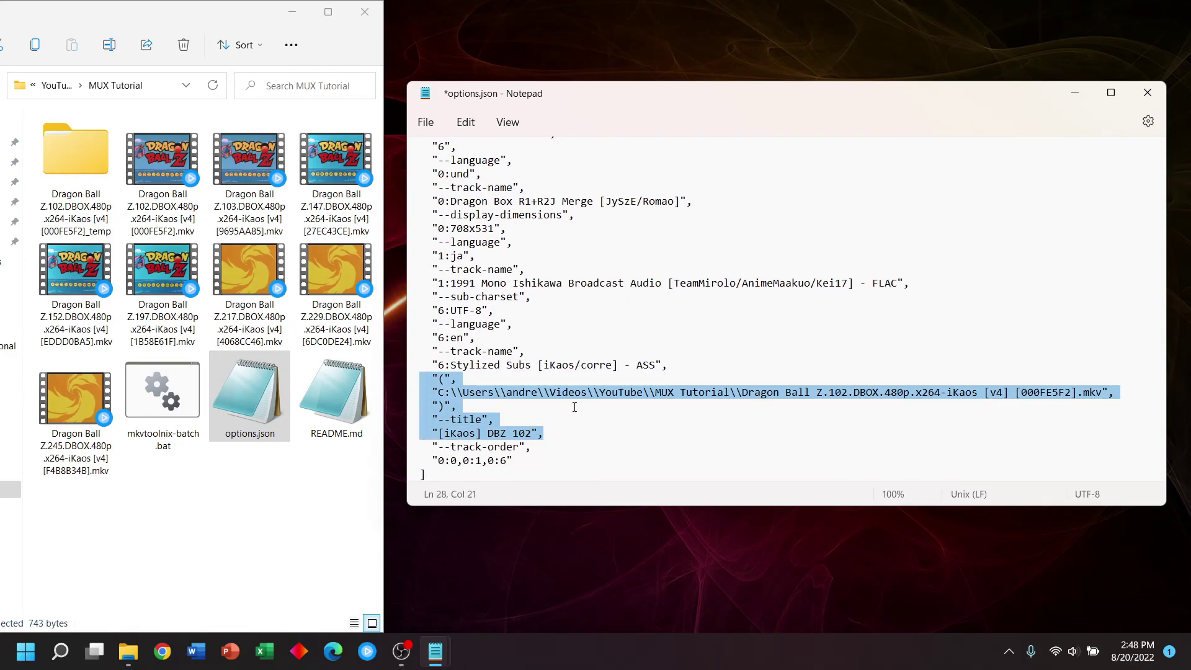
{"action": "key", "text": "BackSpace"}
{"action": "key", "text": "BackSpace"}
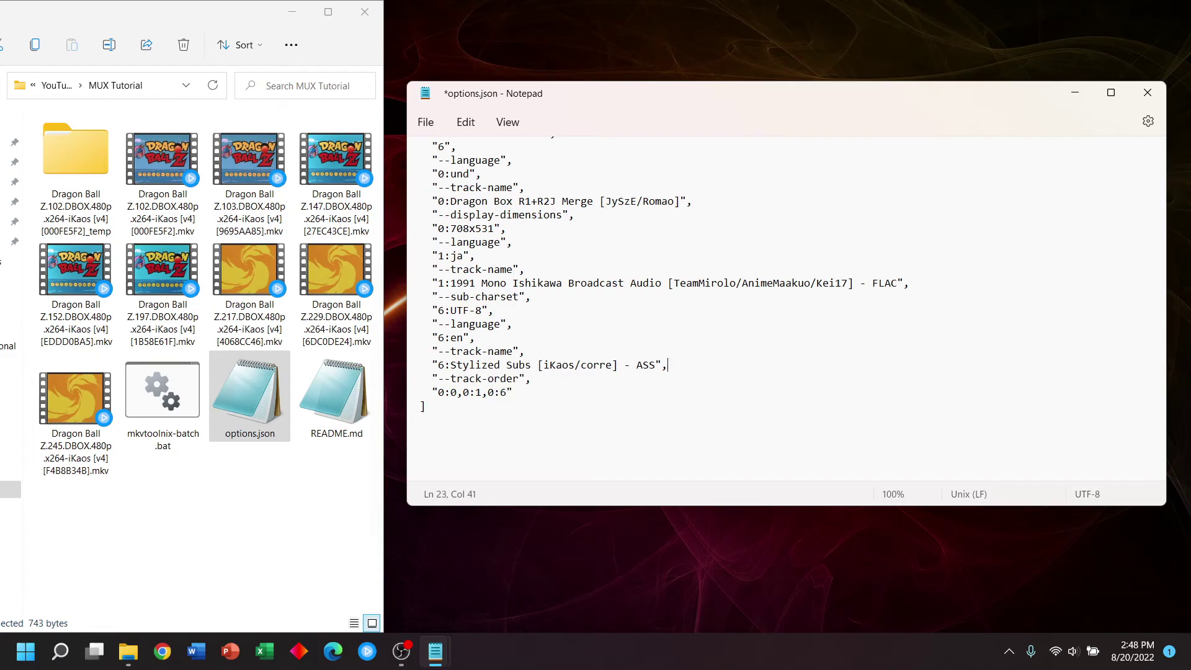
{"action": "key", "text": "ctrl+s"}
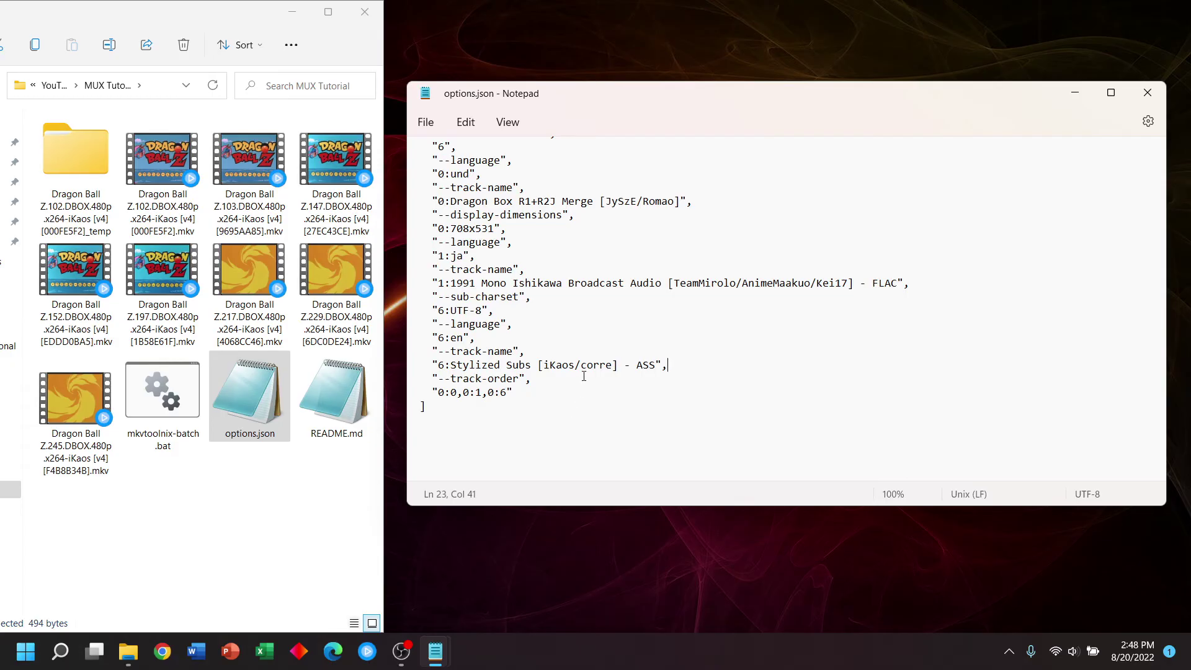
{"action": "scroll", "coordinate": [681, 361], "scroll_direction": "up", "scroll_amount": 3}
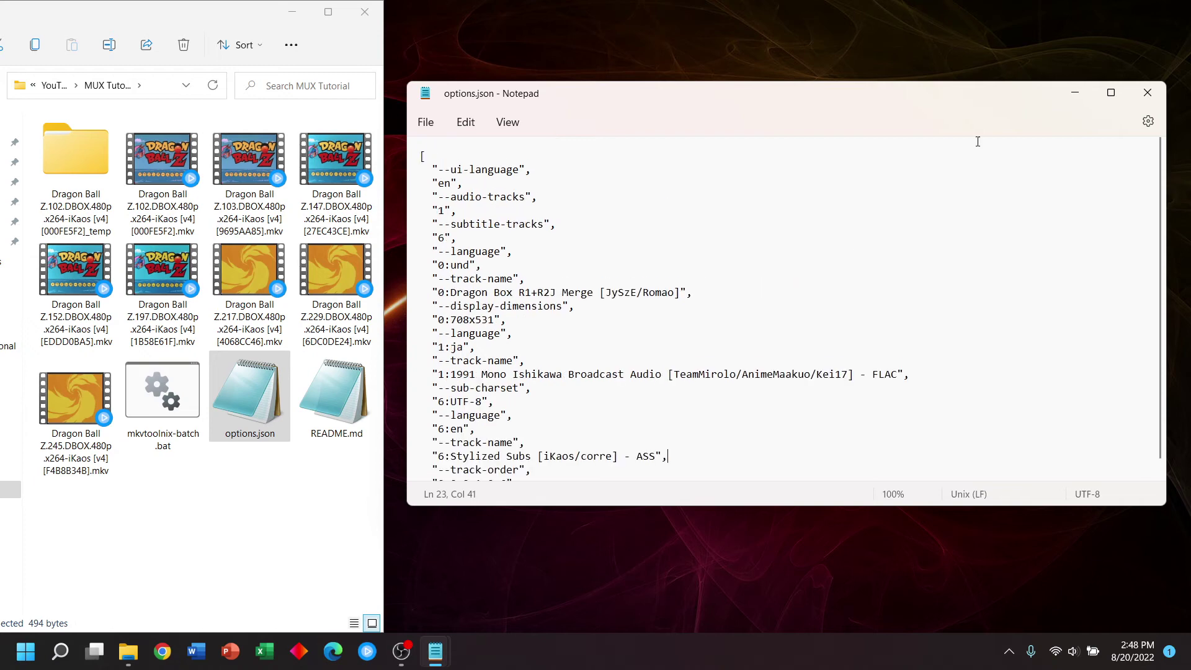
{"action": "left_click", "coordinate": [1148, 94]}
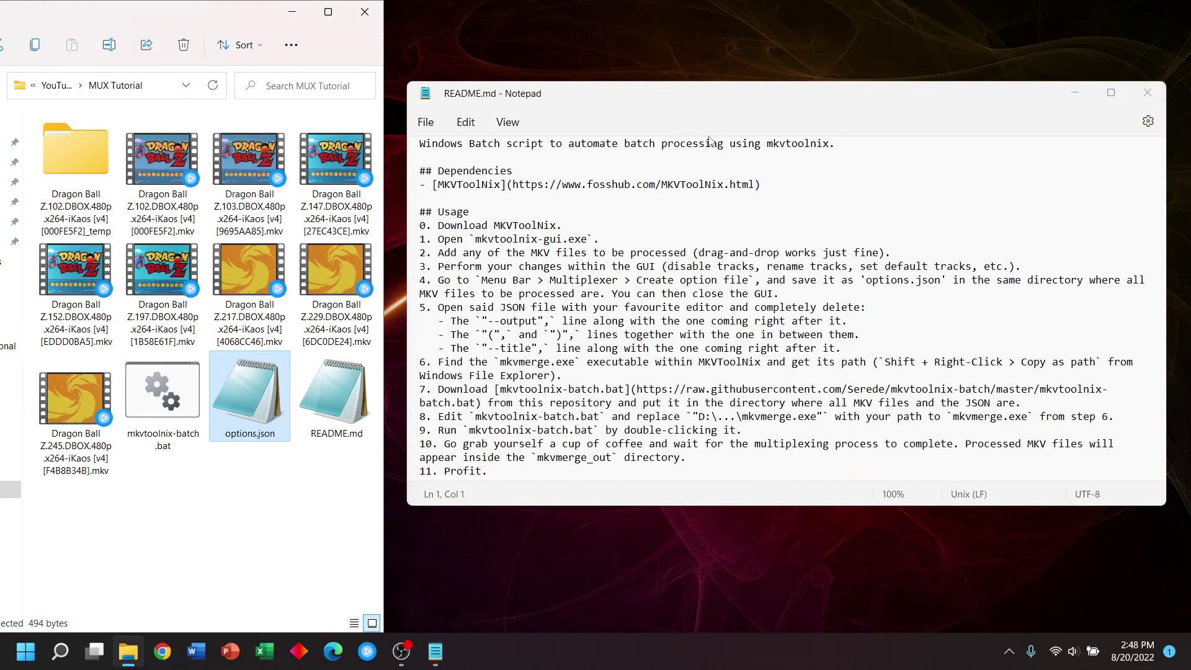
{"action": "right_click", "coordinate": [155, 400]}
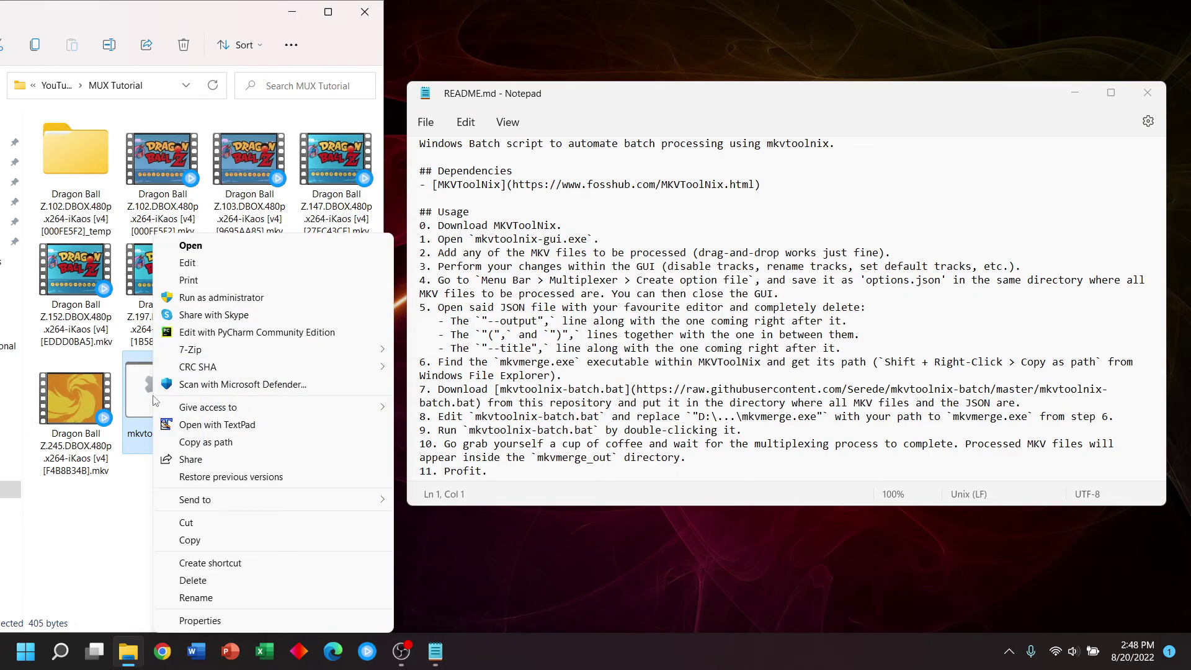
{"action": "left_click", "coordinate": [259, 263]}
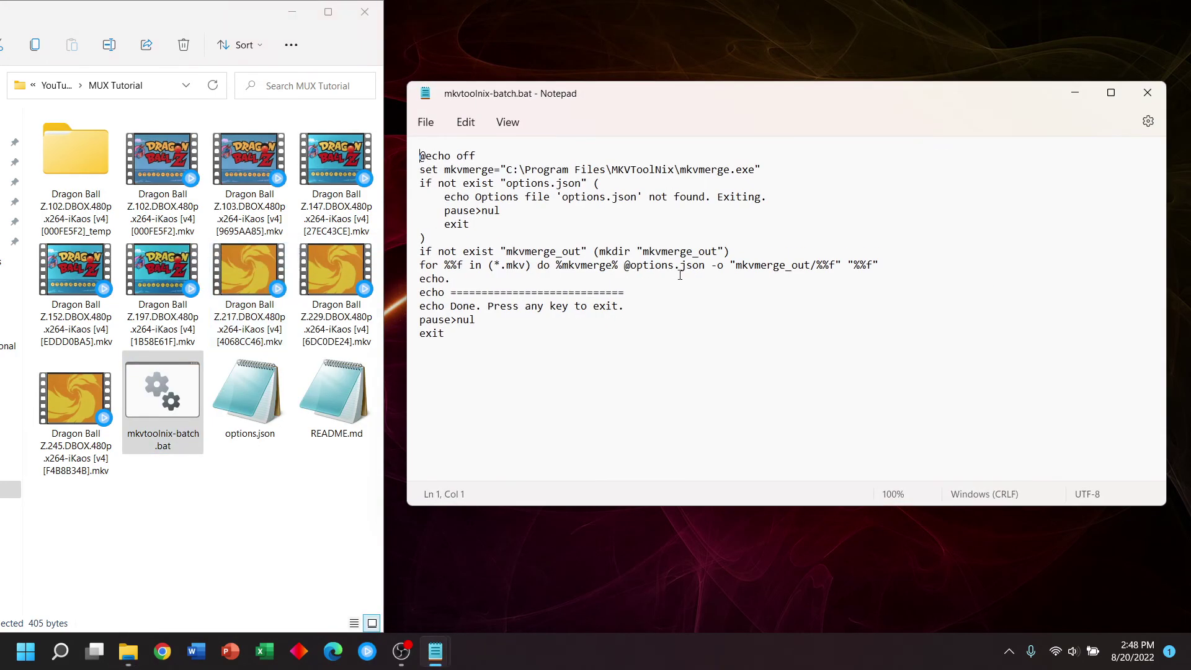
{"action": "left_click_drag", "start_coordinate": [761, 170], "coordinate": [503, 163]}
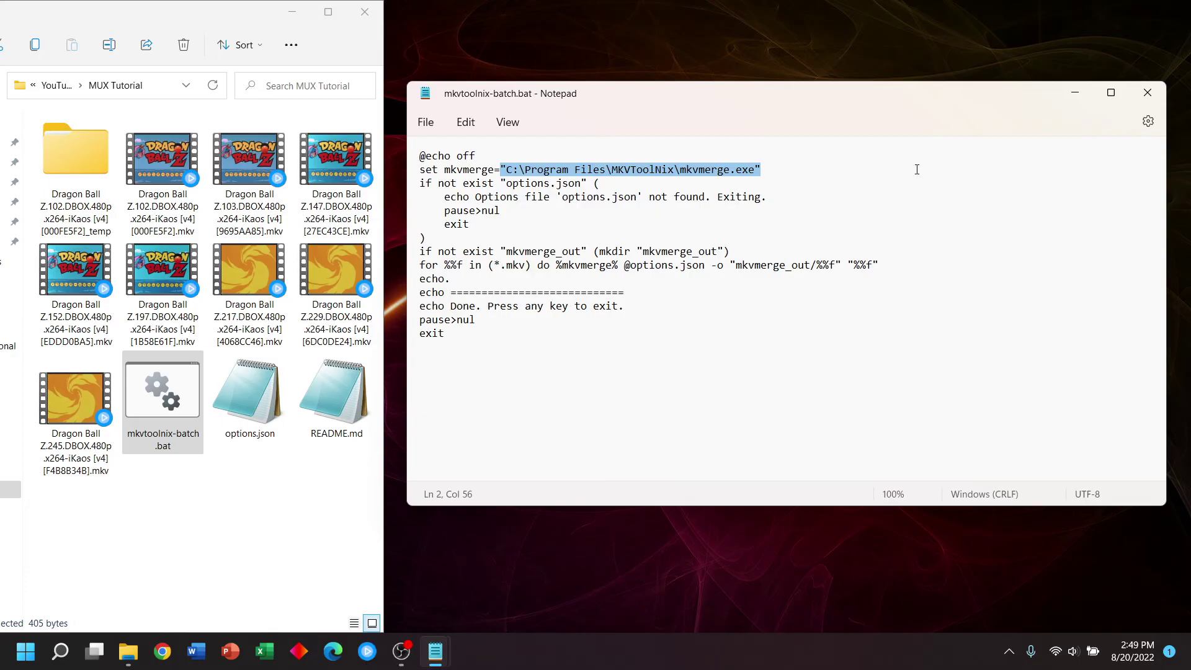
Run mkvtoolnix-batch.bat so mkvmerge remuxes all eight episodes into mkvmerge_out
{"action": "left_click", "coordinate": [1148, 93]}
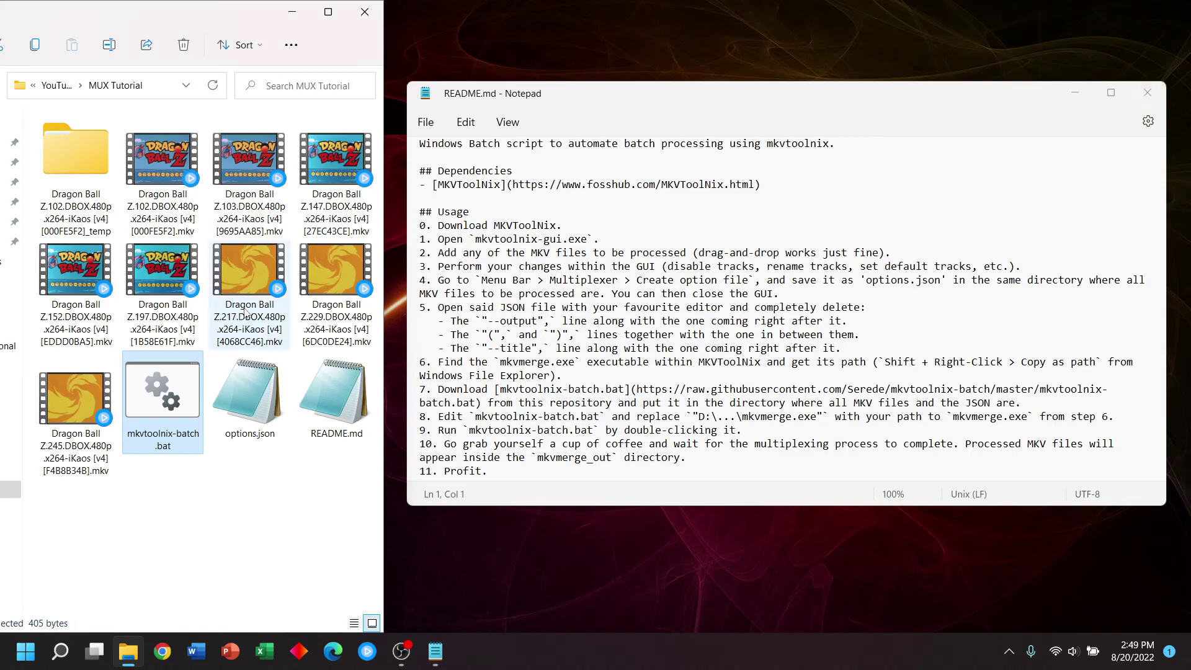
{"action": "double_click", "coordinate": [171, 385]}
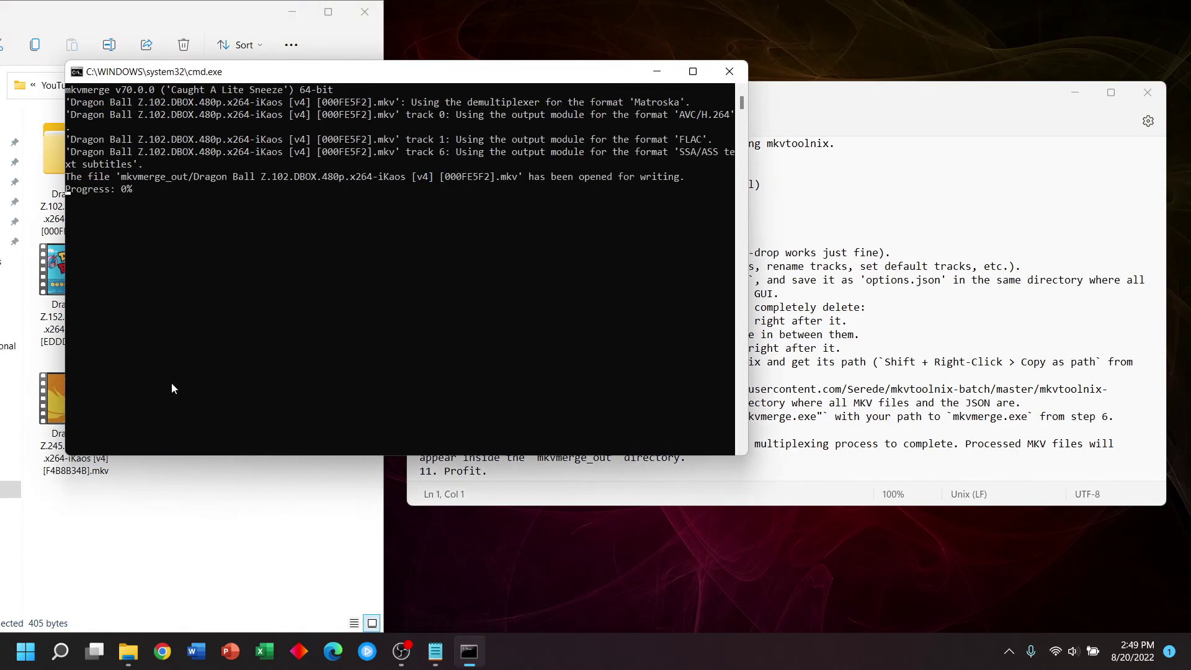
{"action": "scroll", "coordinate": [877, 402], "scroll_direction": "down", "scroll_amount": 1}
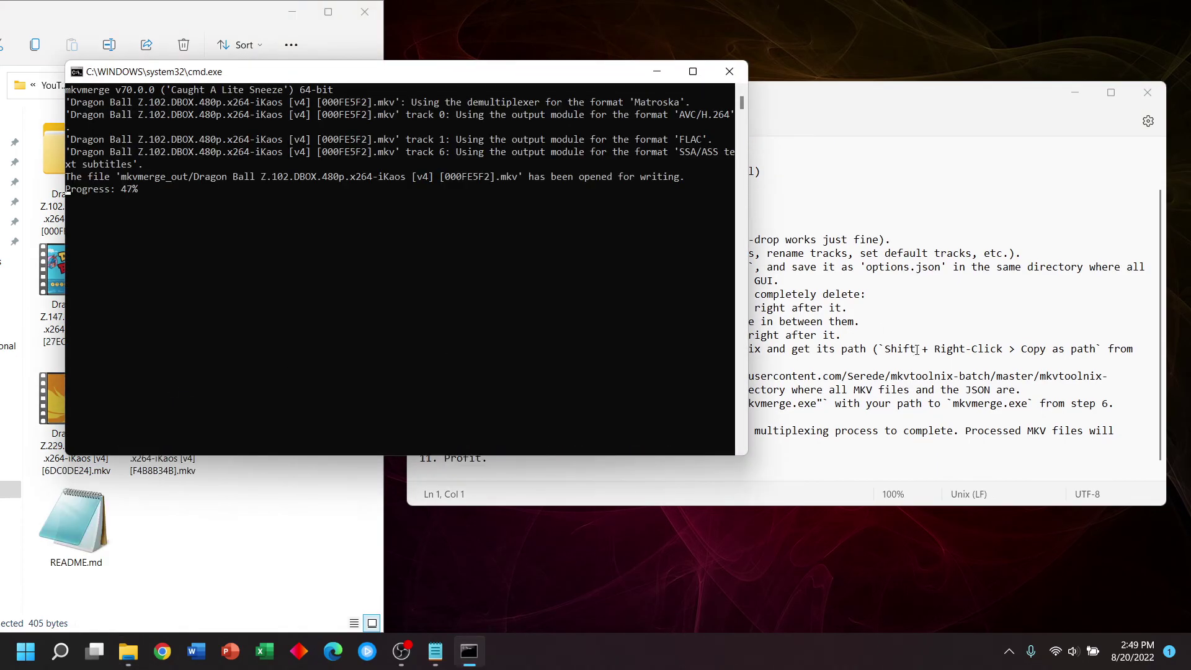
{"action": "left_click", "coordinate": [877, 402]}
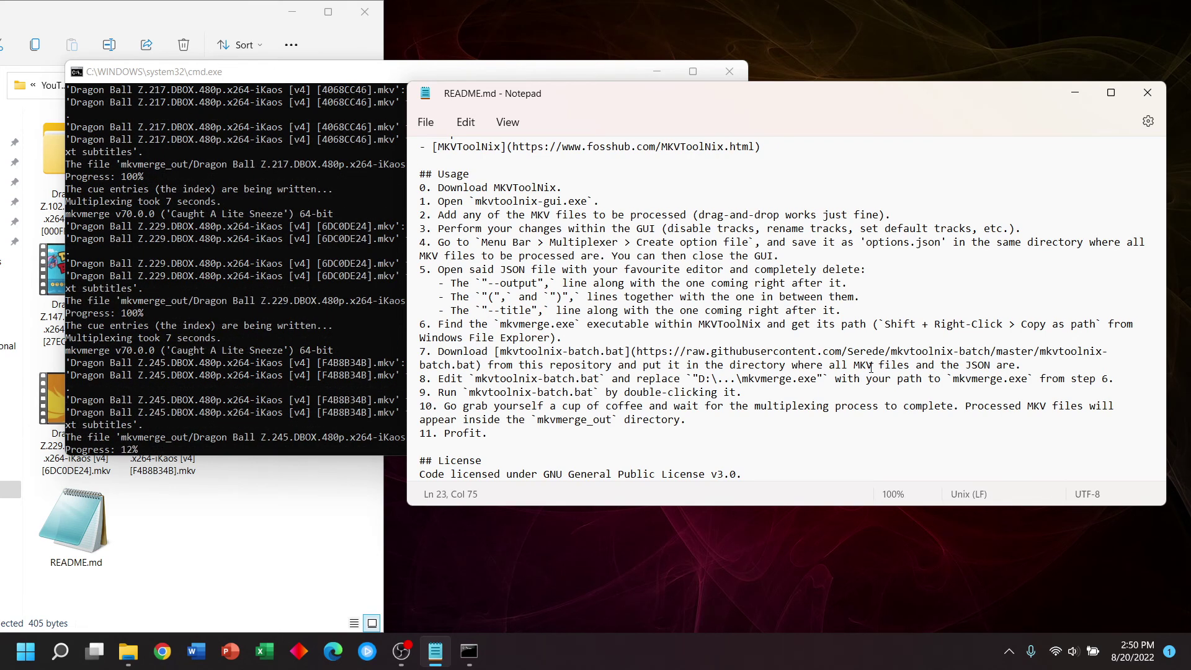
{"action": "left_click", "coordinate": [393, 363]}
{"action": "left_click", "coordinate": [342, 411]}
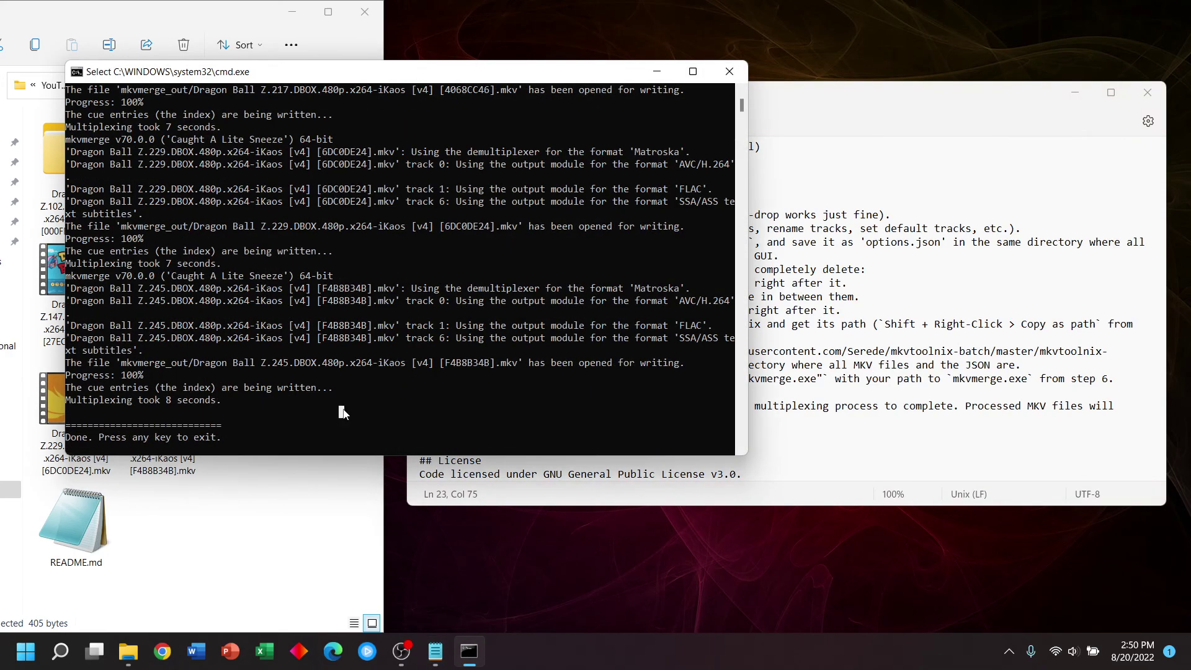
Dismiss the finished console and confirm mkvmerge_out holds eight remuxed episodes totalling 20.8 GB
{"action": "key", "text": "Return"}
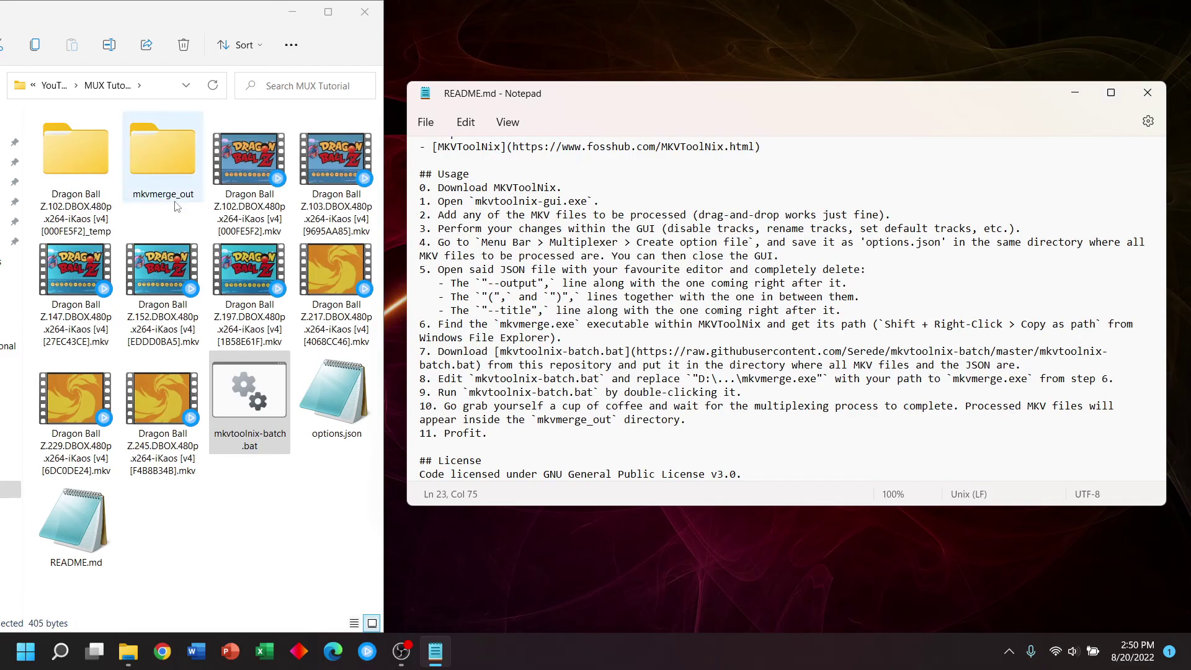
{"action": "left_click", "coordinate": [177, 390]}
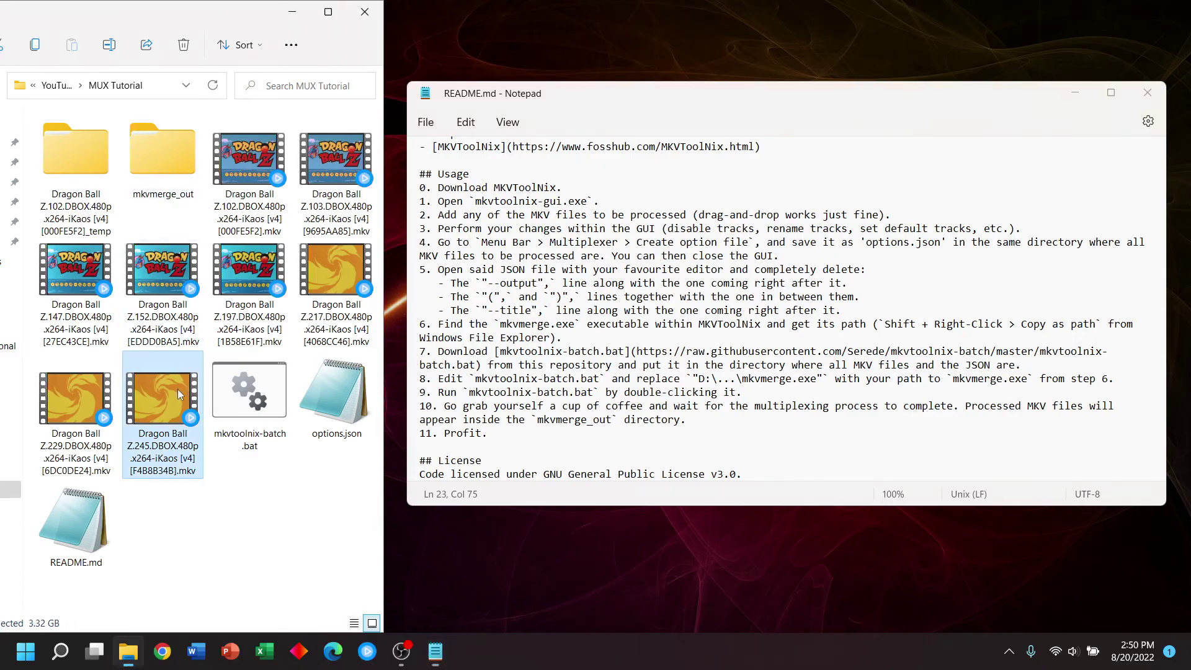
{"action": "left_click", "coordinate": [247, 159], "text": "shift"}
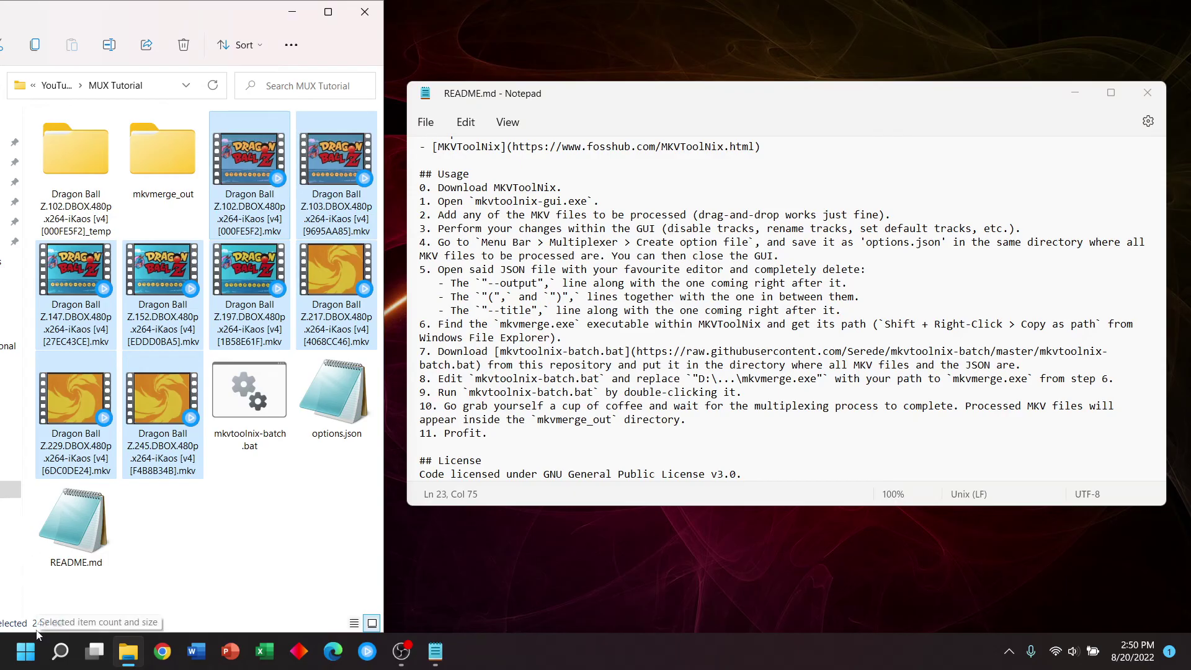
{"action": "double_click", "coordinate": [179, 163]}
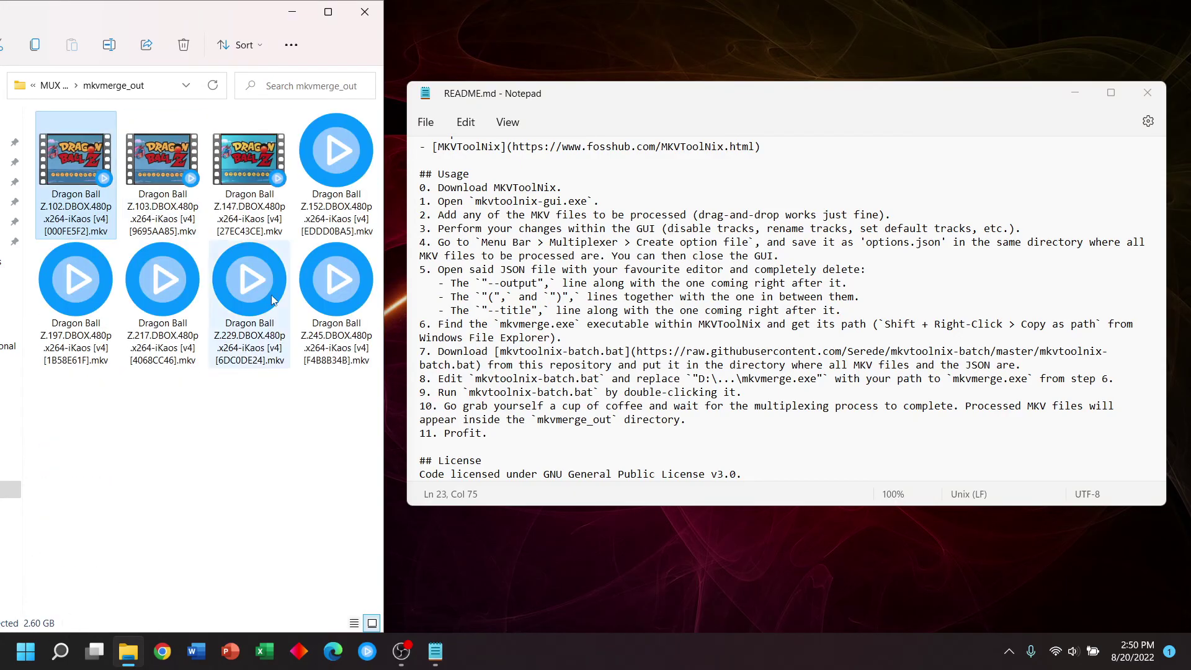
{"action": "left_click", "coordinate": [355, 318], "text": "shift"}
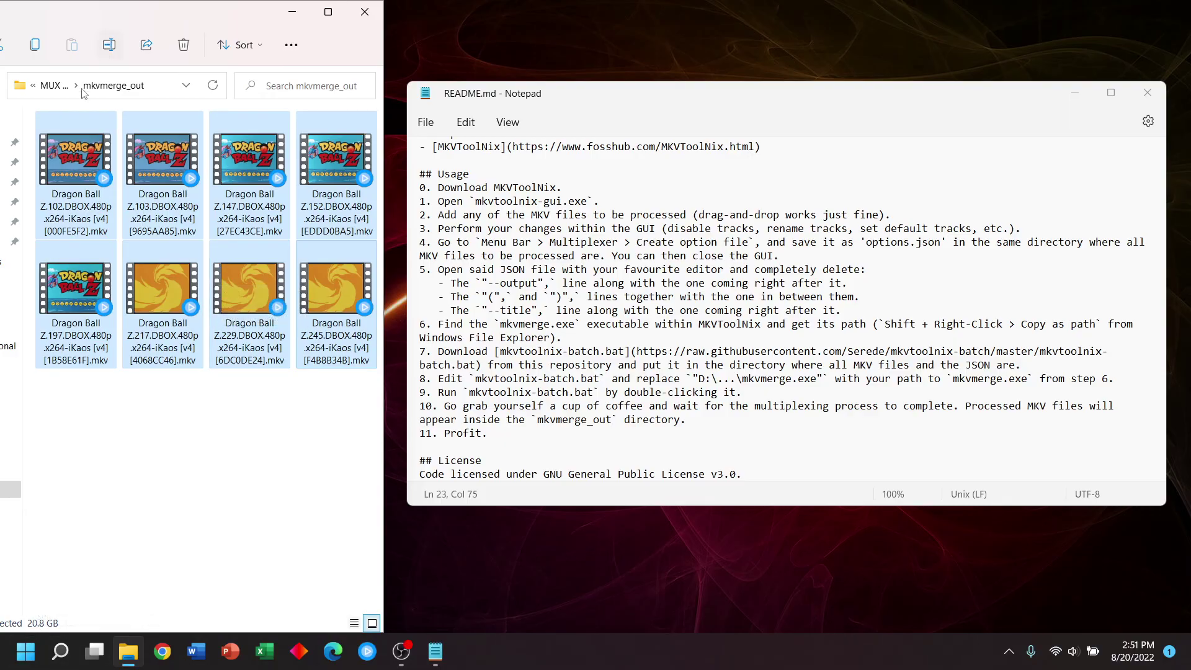
Delete the eight original MKVs, Z.102 through Z.245, from the MUX Tutorial folder
{"action": "left_click", "coordinate": [47, 92]}
{"action": "left_click", "coordinate": [250, 180]}
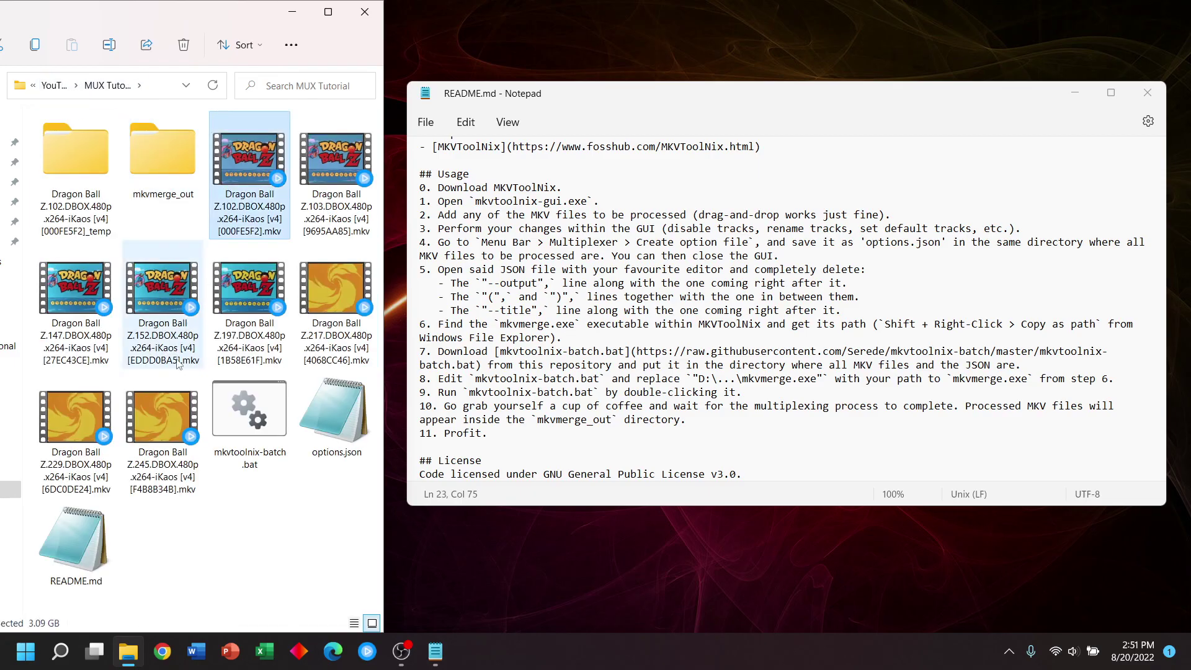
{"action": "left_click", "coordinate": [172, 412], "text": "shift"}
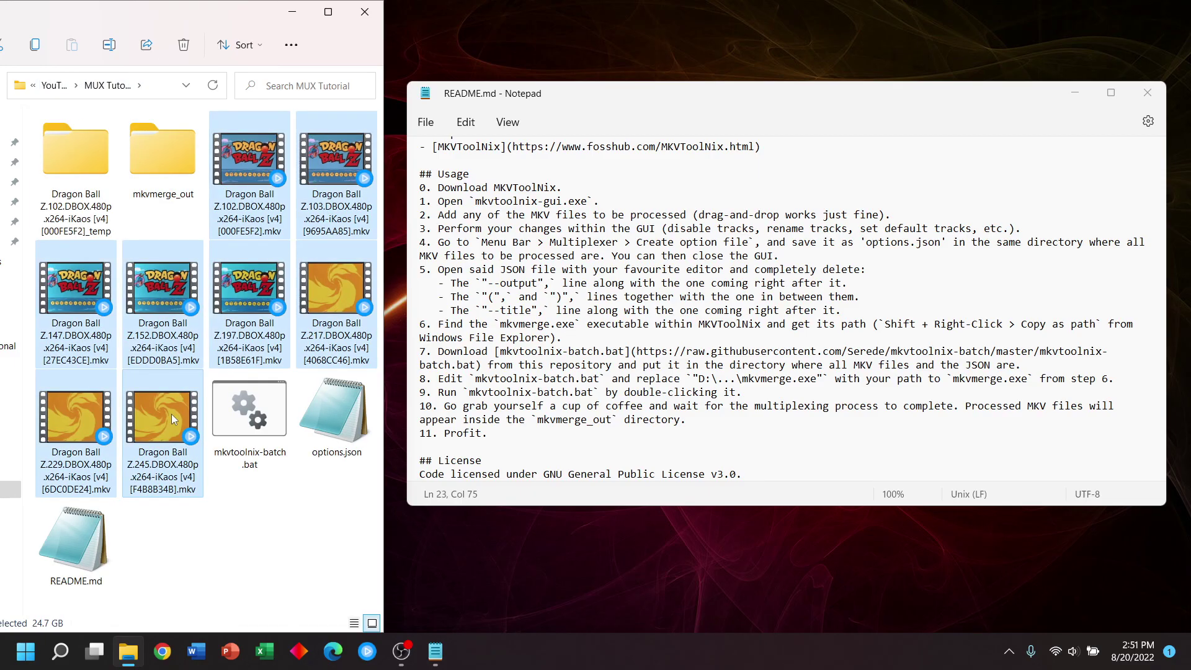
{"action": "key", "text": "Delete"}
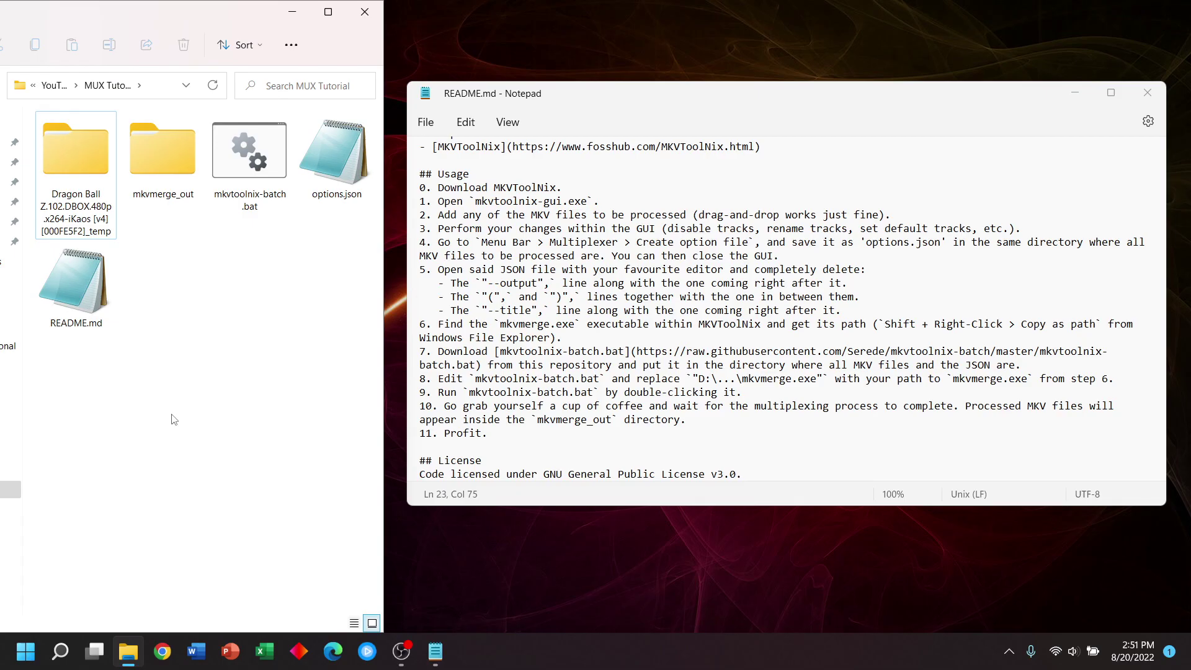